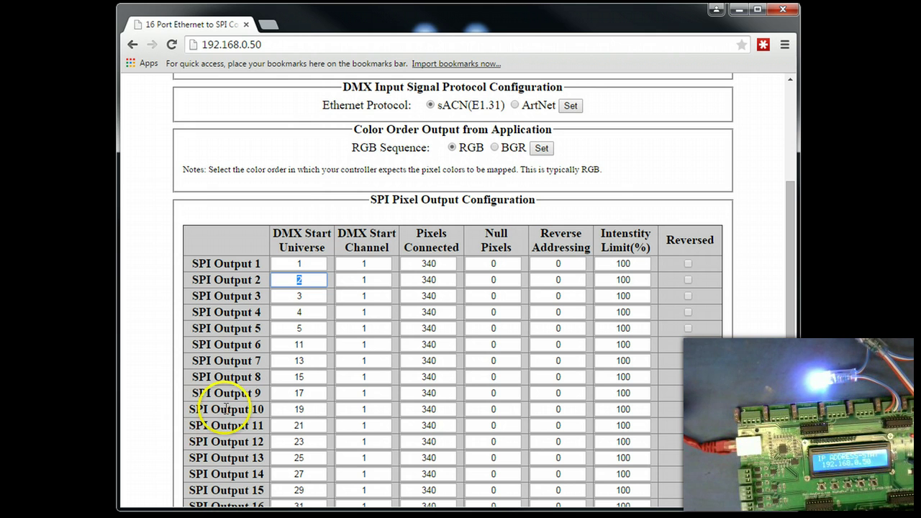
- Check SPI Output 1's start universe, start channel and 340 pixel count on the AlphaPix page
click(308, 265)
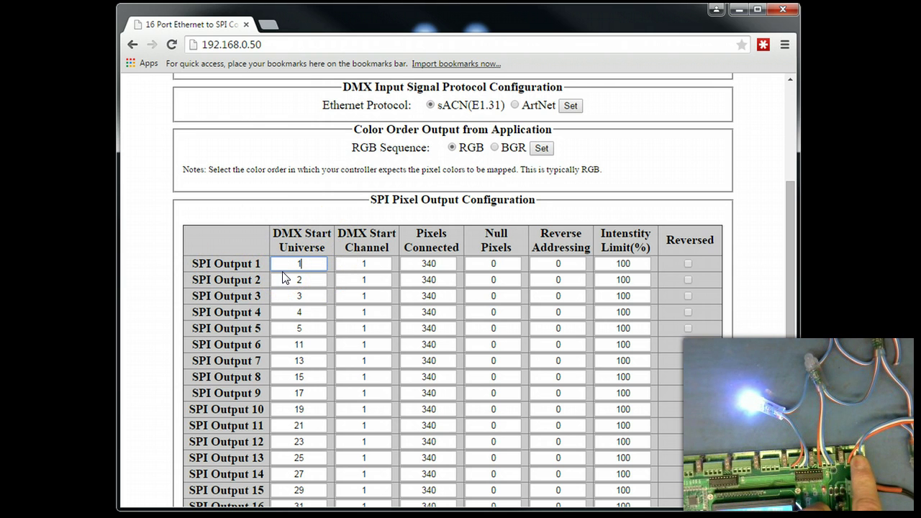
double_click(364, 263)
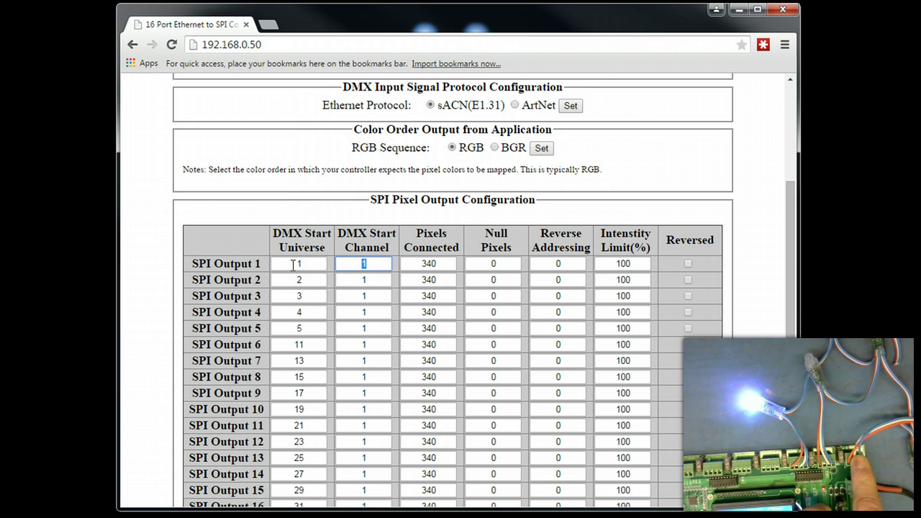
click(301, 263)
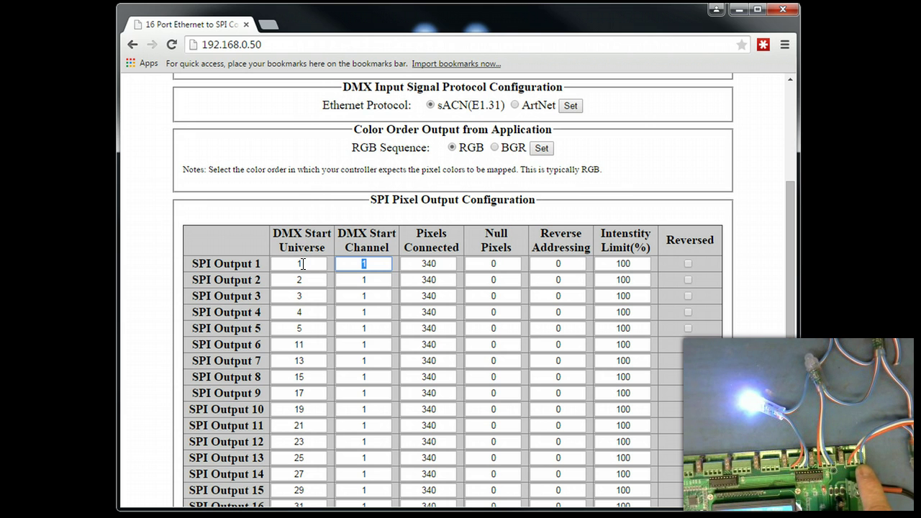
double_click(295, 264)
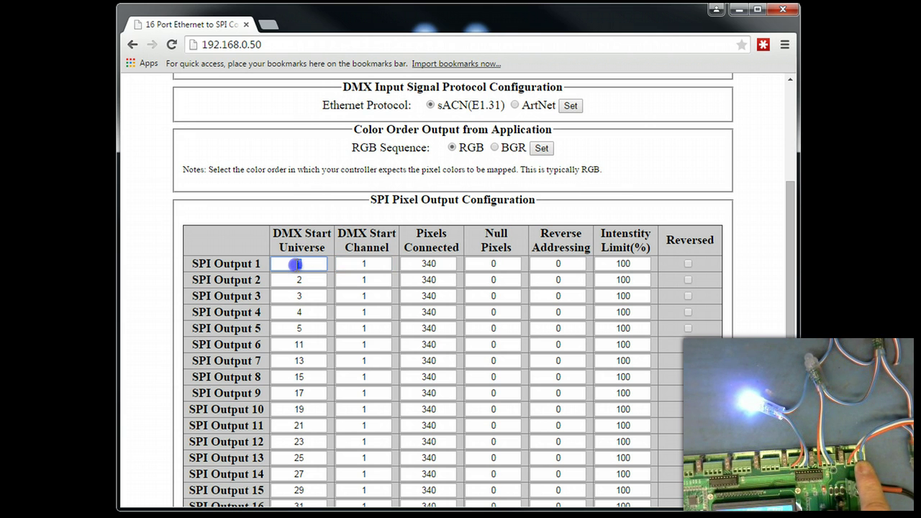
double_click(364, 264)
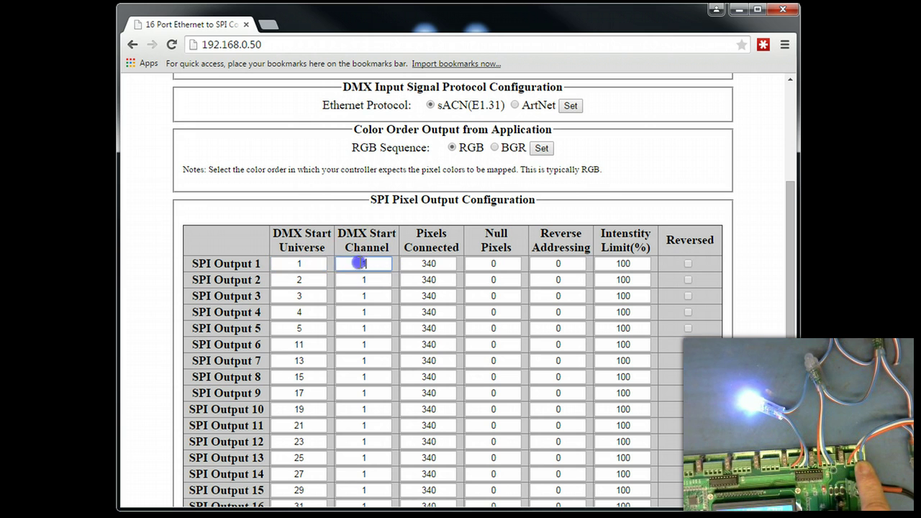
double_click(431, 265)
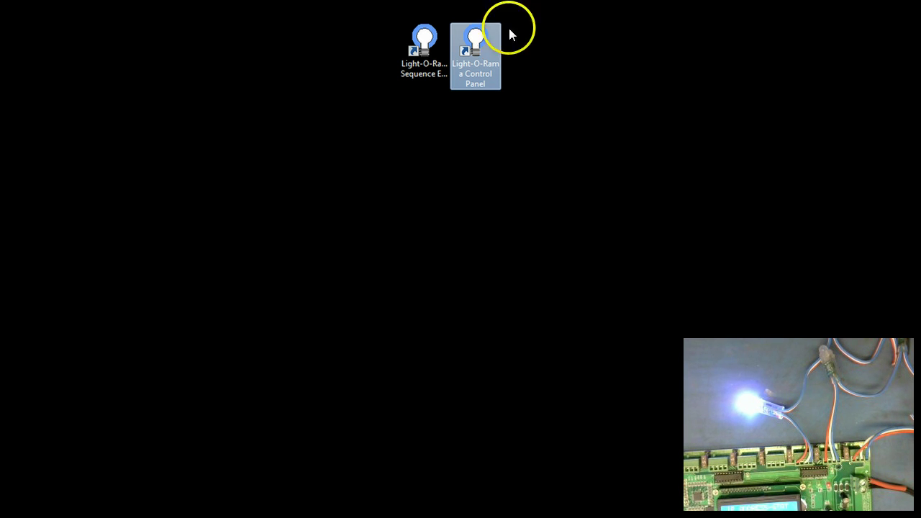
double_click(473, 45)
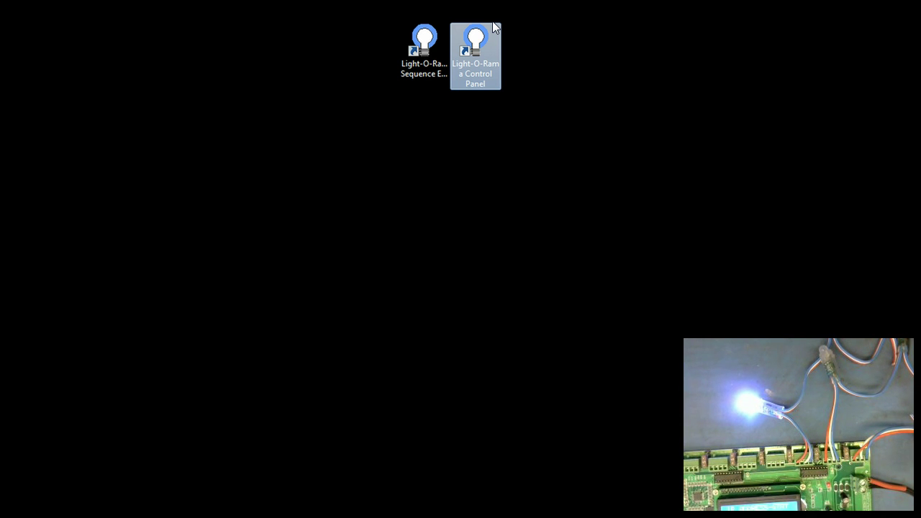
click(474, 37)
click(425, 40)
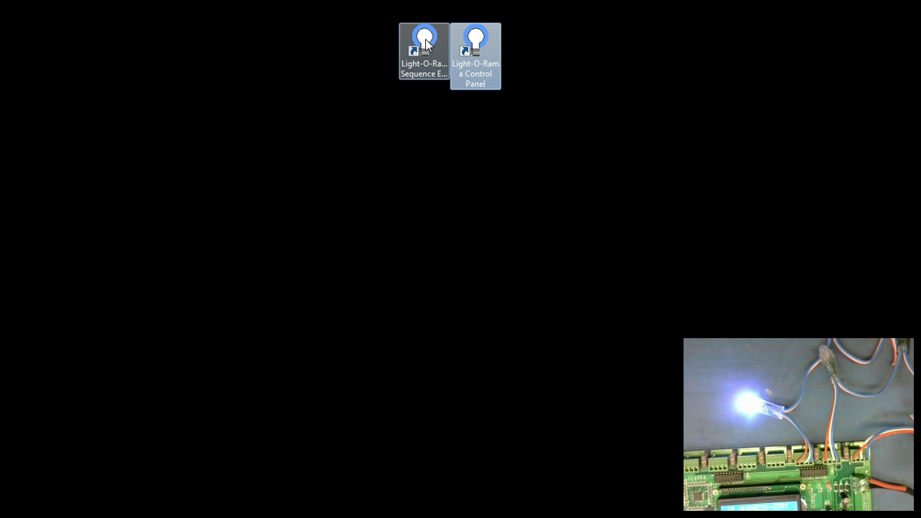
- Launch the Light-O-Rama Sequence Editor, dismiss the new sequence prompt and bring the window into view
click(427, 43)
double_click(426, 43)
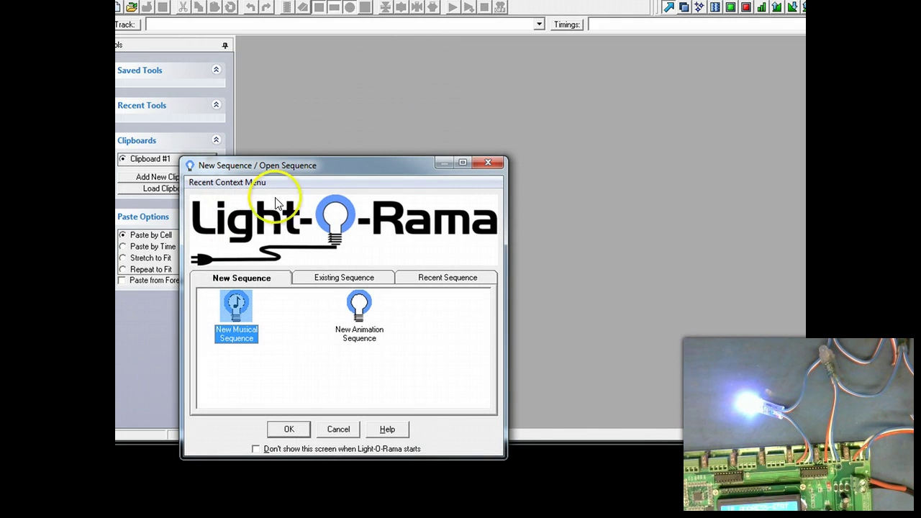
click(483, 164)
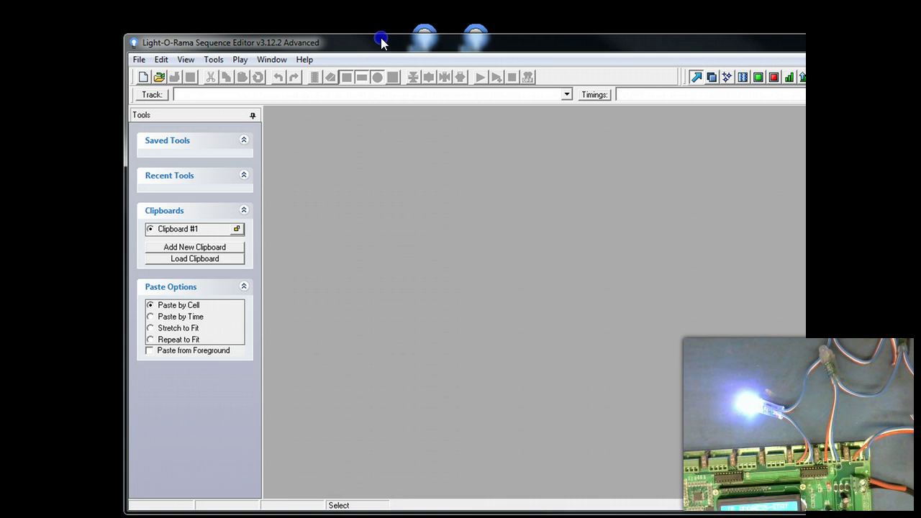
drag(381, 44, 375, 11)
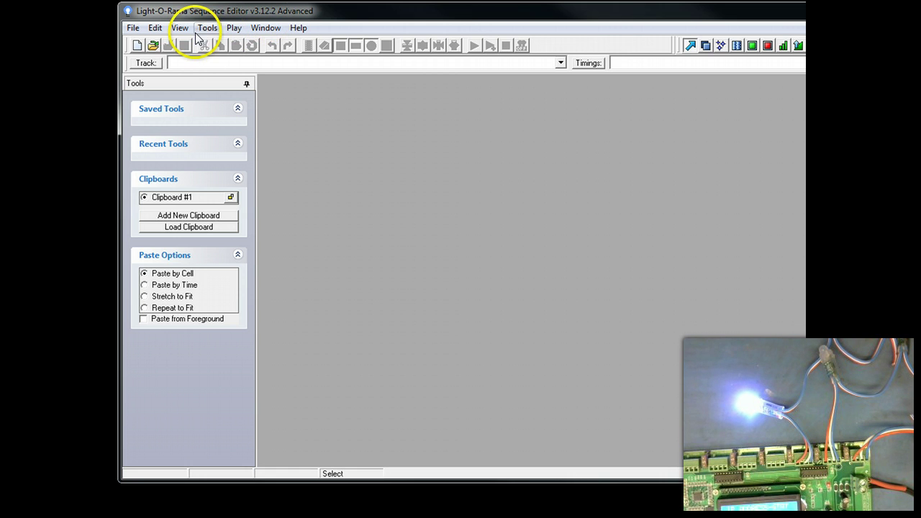
- Open Network Preferences from the Edit > Preferences menu to see the DMX universe list
click(157, 29)
click(262, 444)
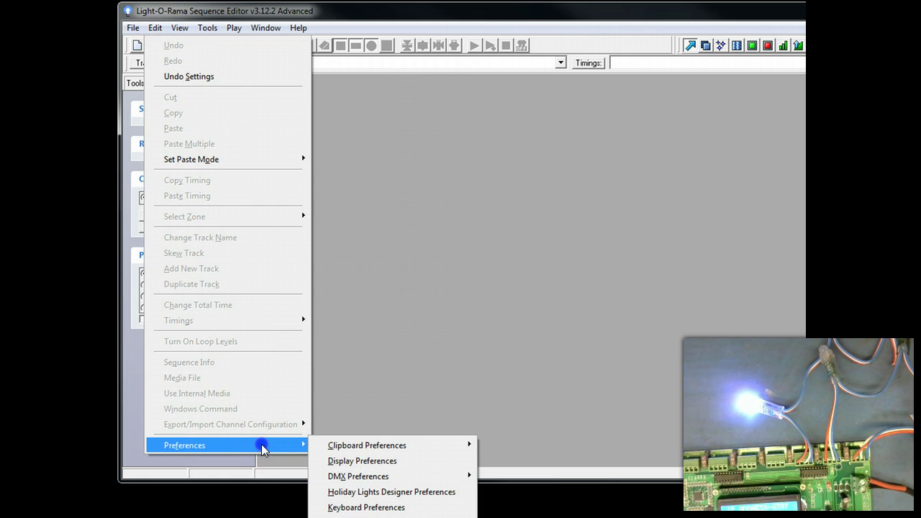
click(234, 11)
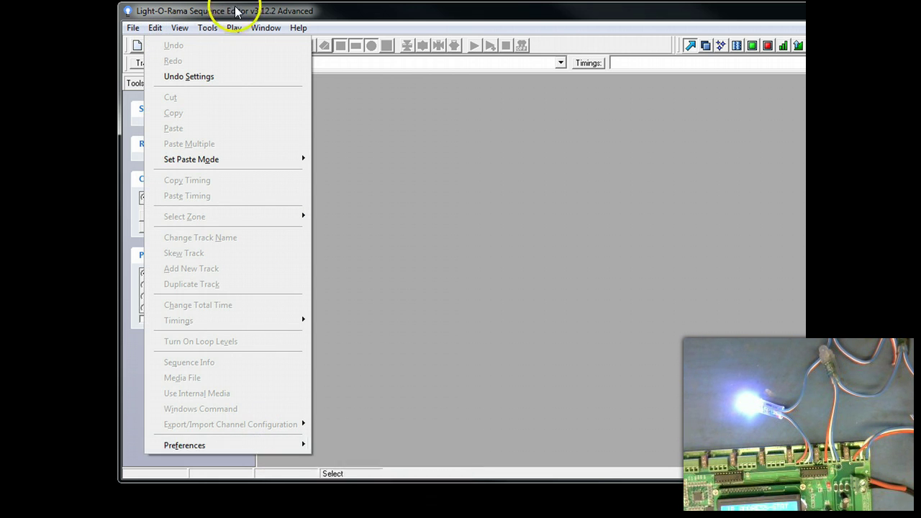
click(126, 9)
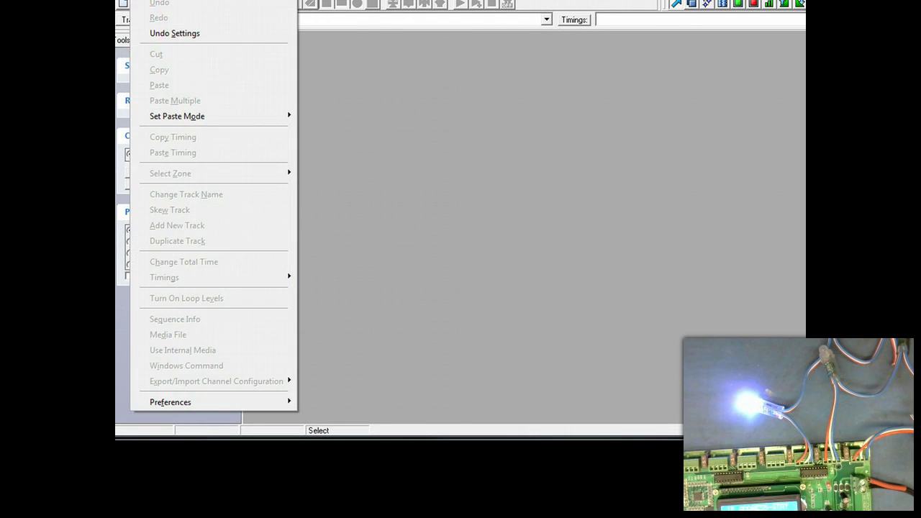
mouse_move(218, 402)
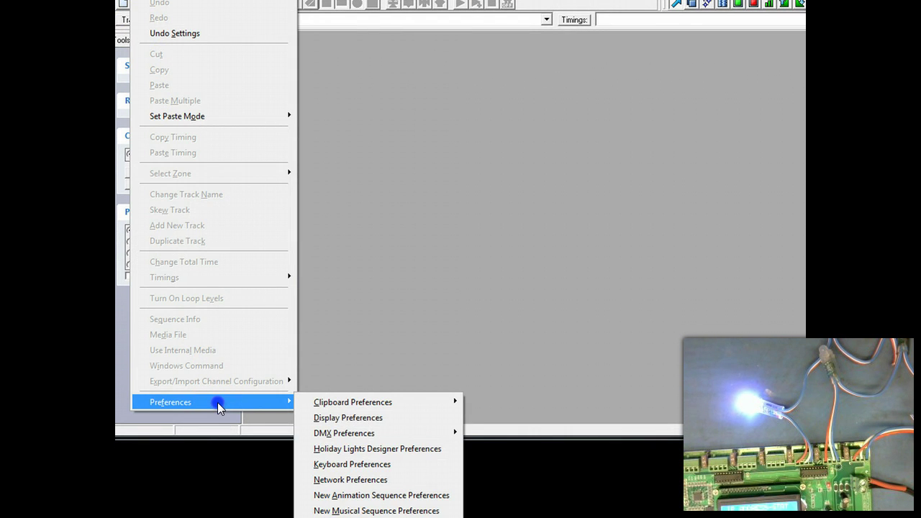
click(362, 480)
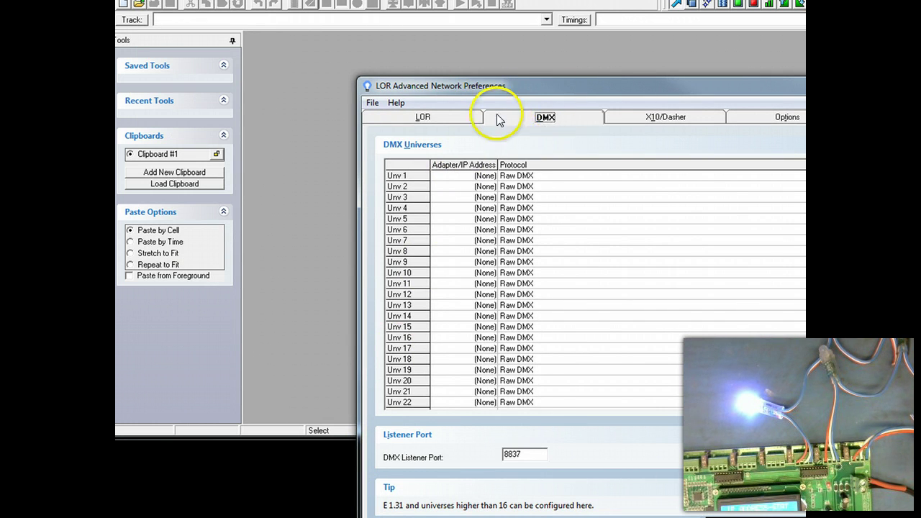
- Show the LOR networks list: Regular on COM 1 at 57.6K, Aux A–O unassigned
click(444, 119)
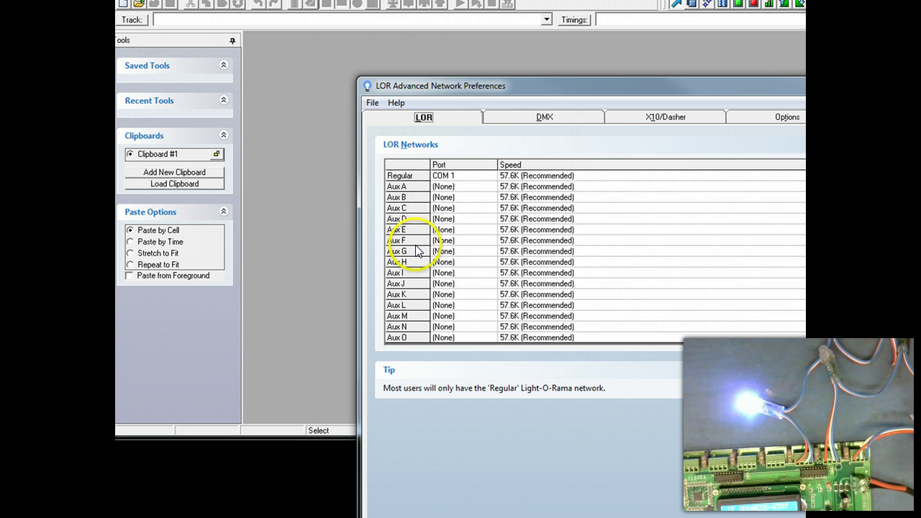
- Change the Regular LOR network's port from COM 1 to (None), then return to the DMX list
click(448, 177)
double_click(448, 176)
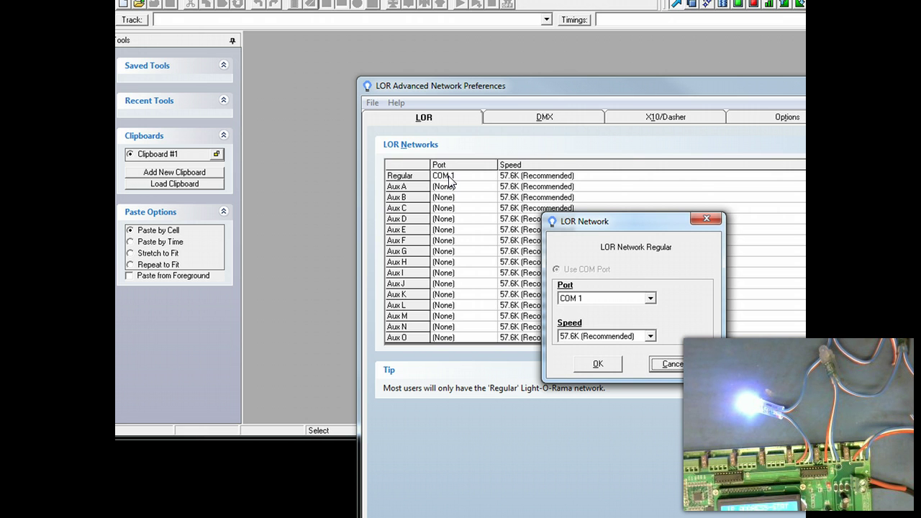
click(650, 298)
scroll(652, 329, up, 1)
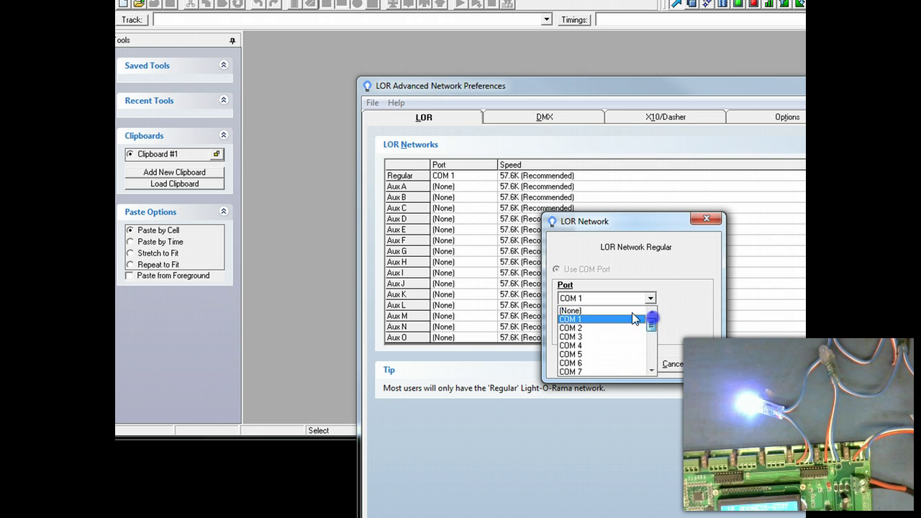
click(580, 311)
click(598, 364)
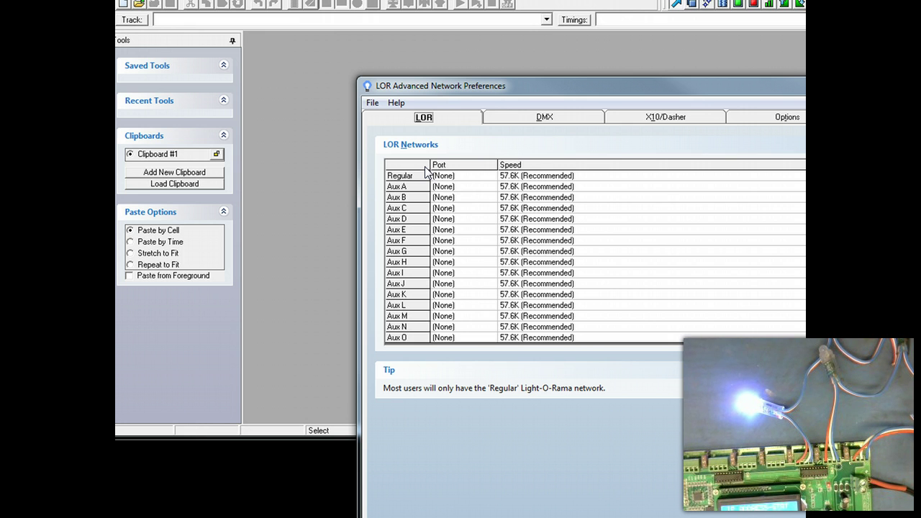
click(529, 118)
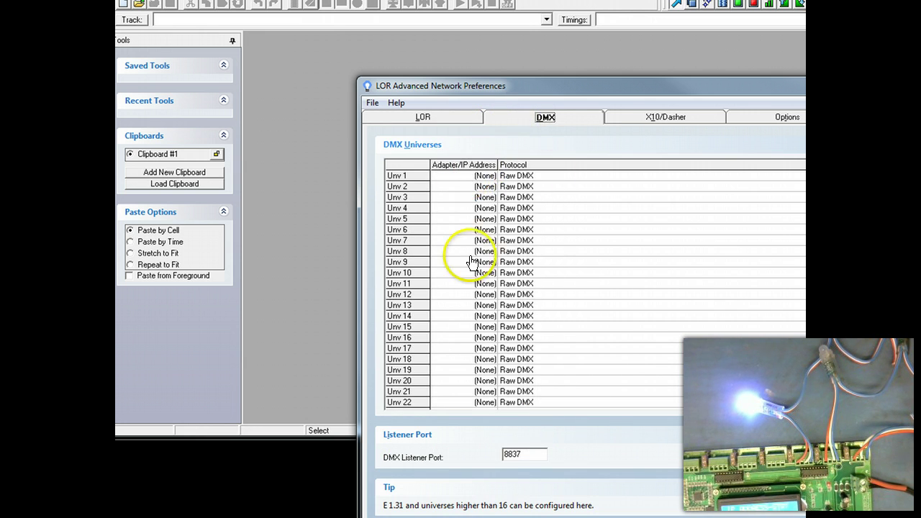
- Reopen the advanced network preferences to view DMX universes 1–999 on Raw DMX, listener port 8837
key(Escape)
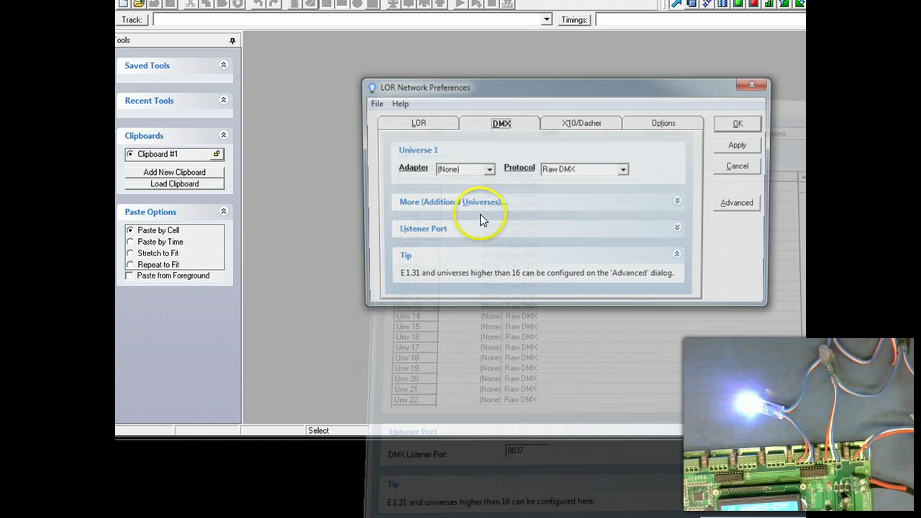
drag(496, 86, 385, 86)
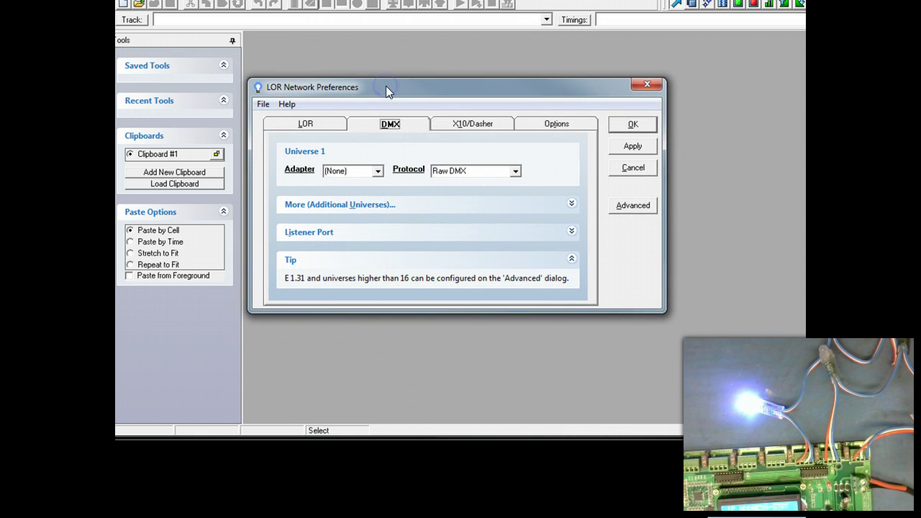
click(624, 208)
drag(359, 86, 357, 34)
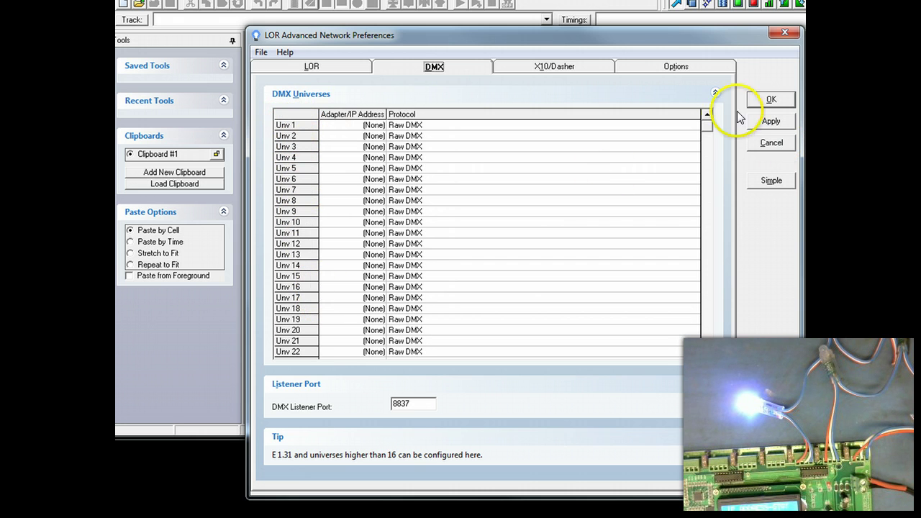
click(698, 310)
drag(703, 351, 702, 344)
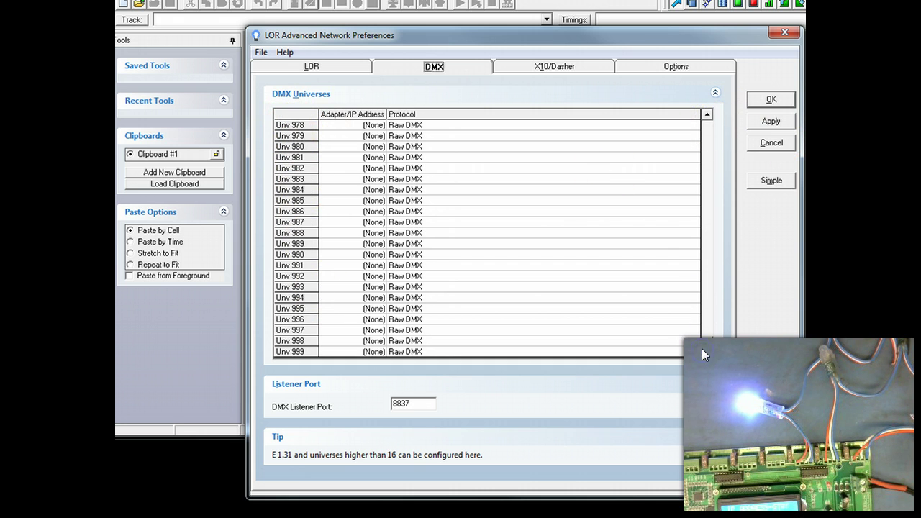
click(715, 149)
click(707, 342)
drag(705, 122, 705, 121)
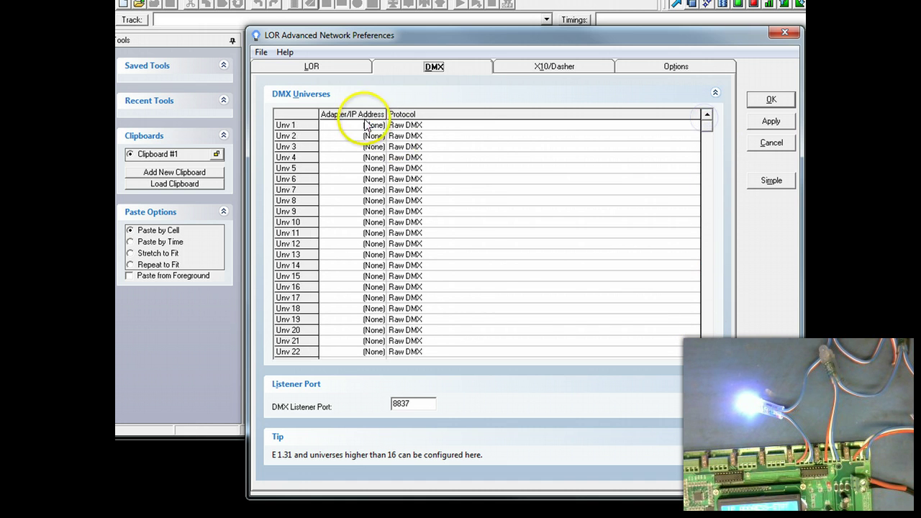
- Set DMX Universe 1 to E1.31 output at 192.168.0.50, port 5568
double_click(310, 128)
click(392, 219)
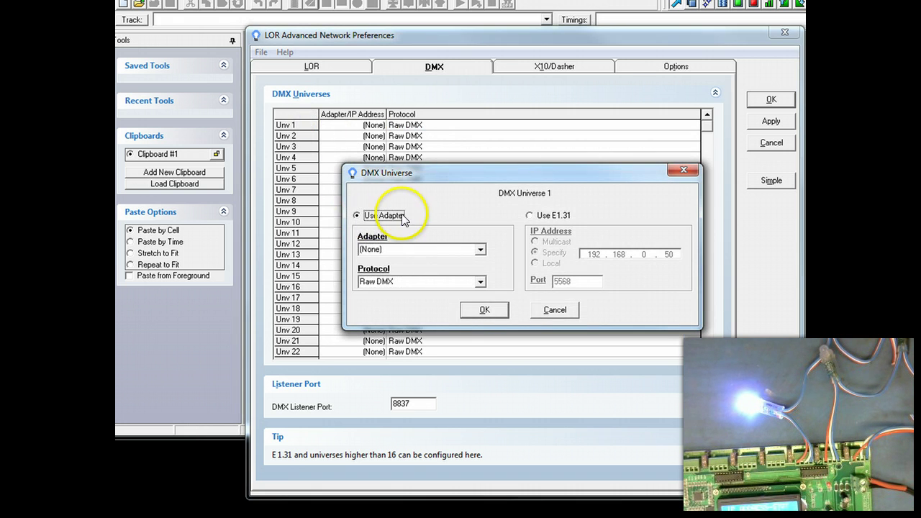
click(539, 218)
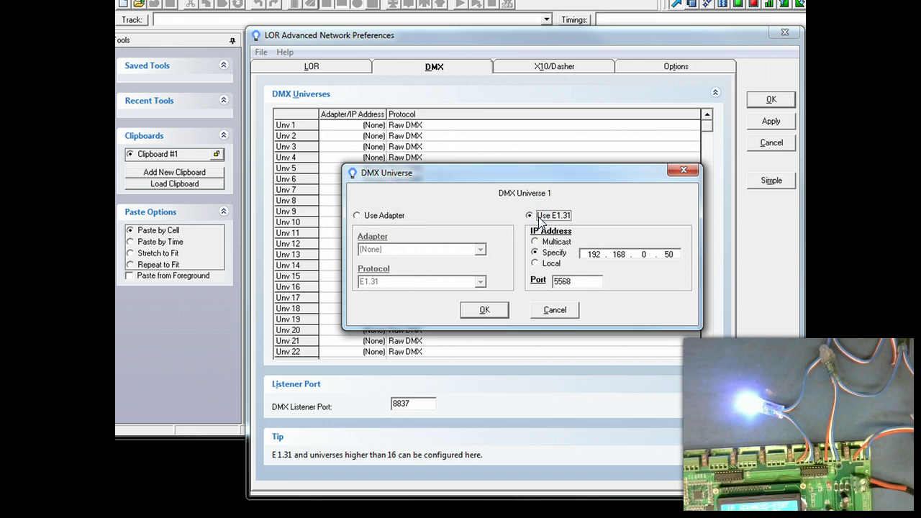
click(548, 258)
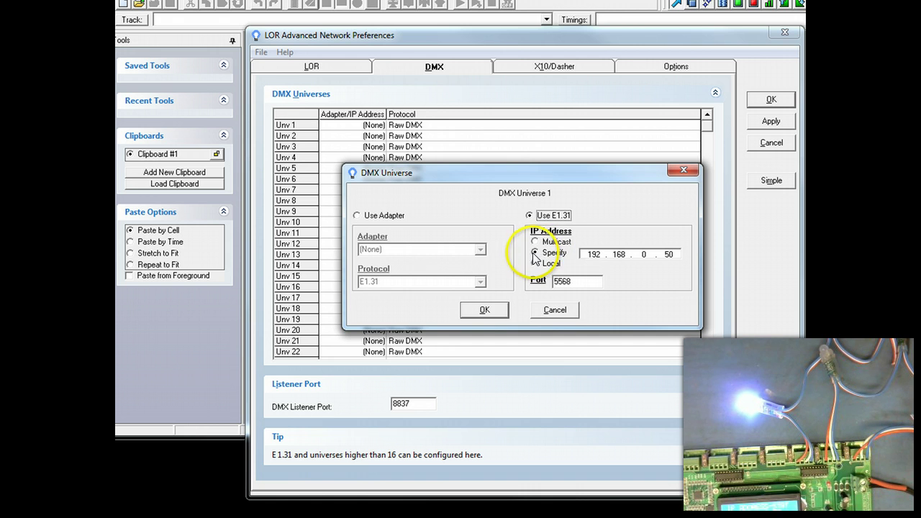
double_click(595, 253)
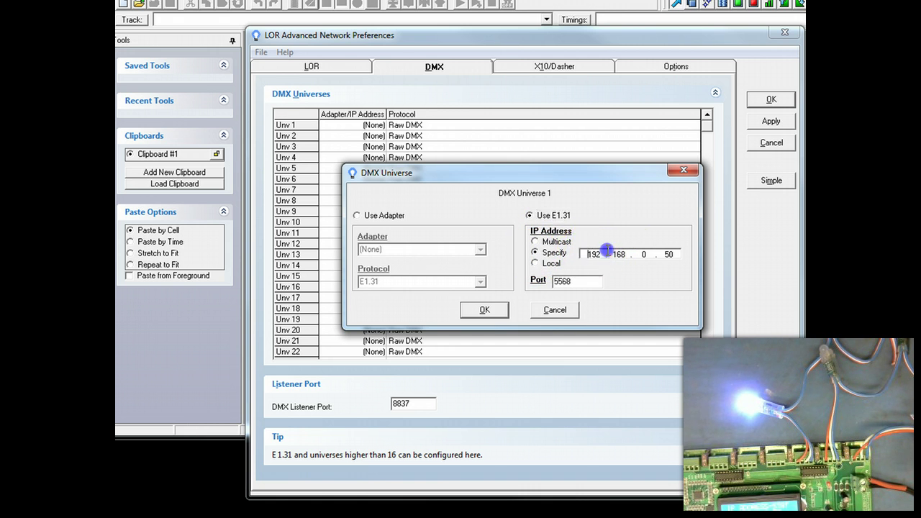
text(0.0.)
double_click(612, 253)
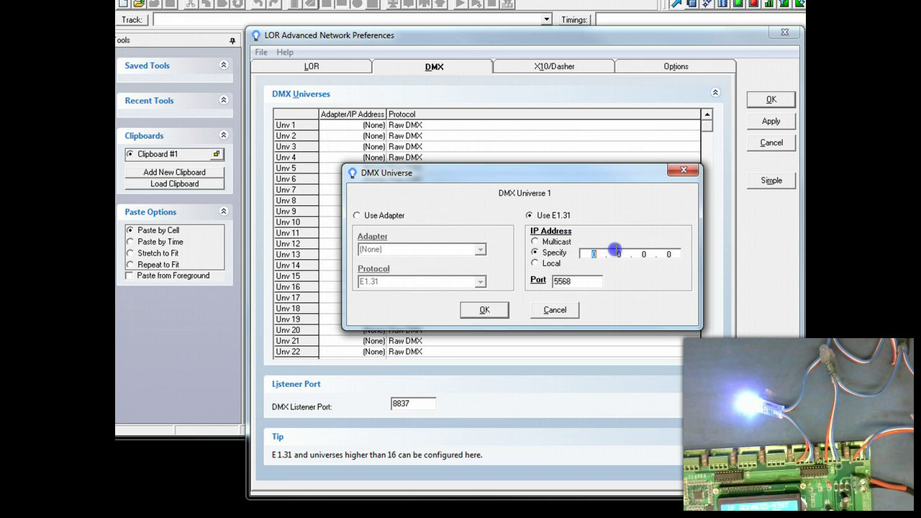
click(565, 253)
click(593, 254)
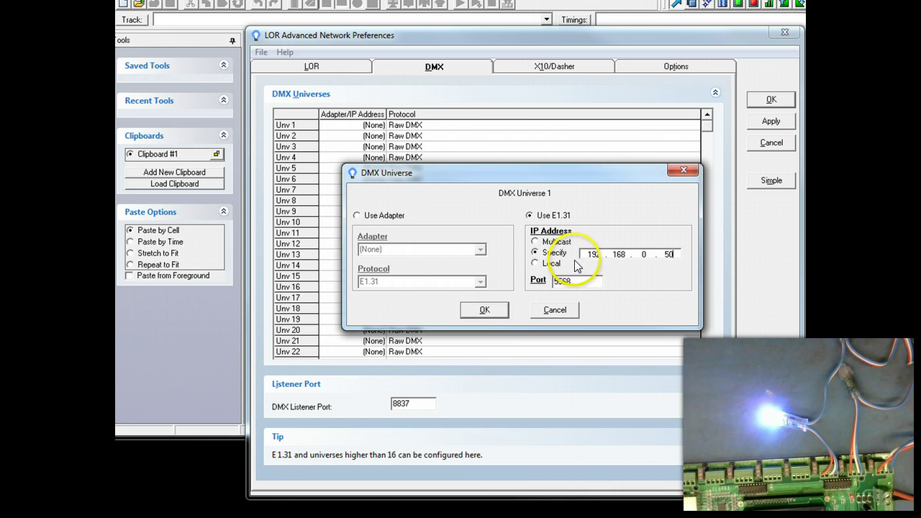
click(493, 310)
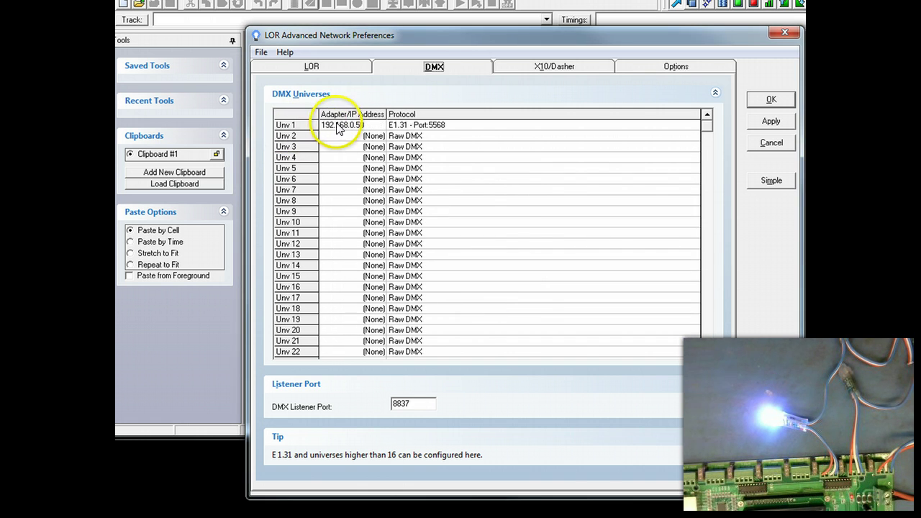
- Switch universes 2 and 3 to E1.31 output and accept the network preferences
double_click(295, 137)
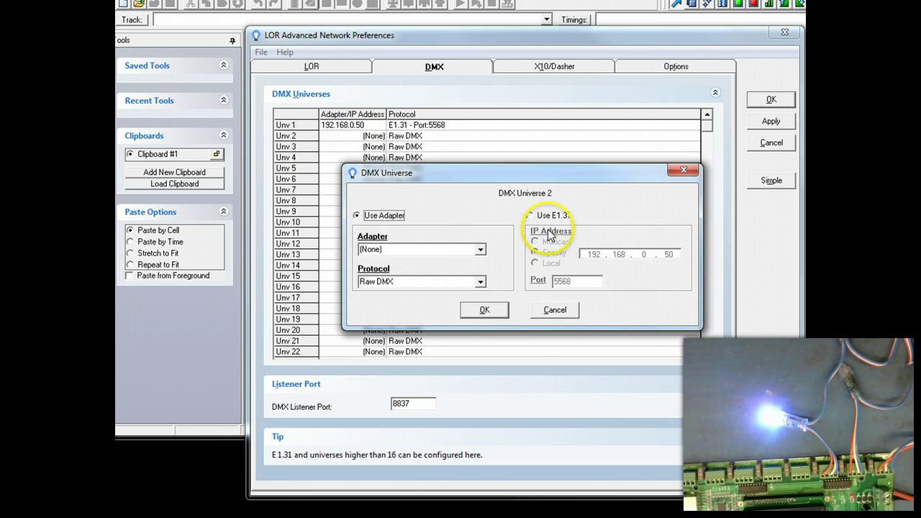
click(547, 219)
click(483, 309)
click(301, 147)
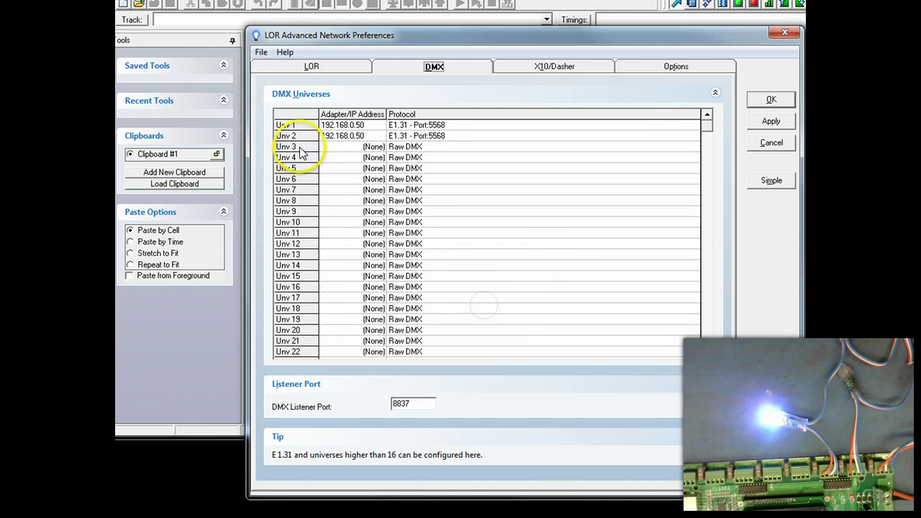
double_click(300, 149)
click(534, 215)
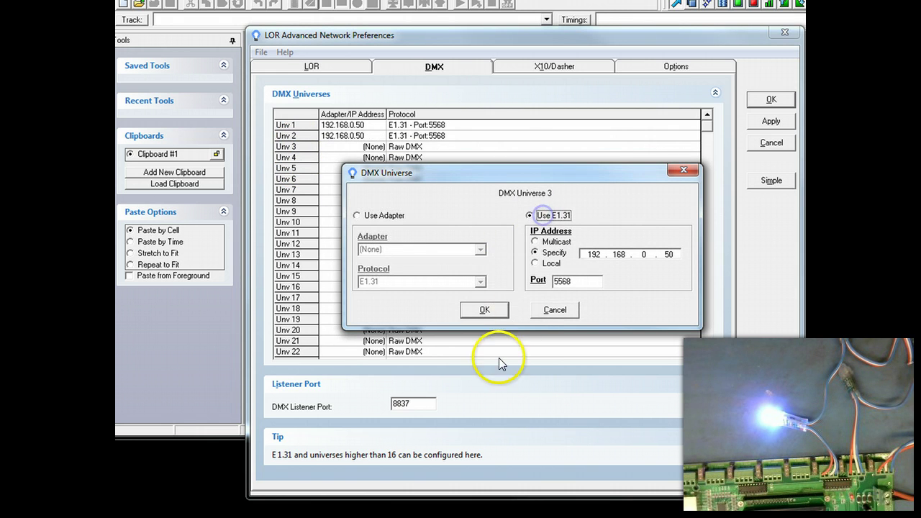
click(482, 311)
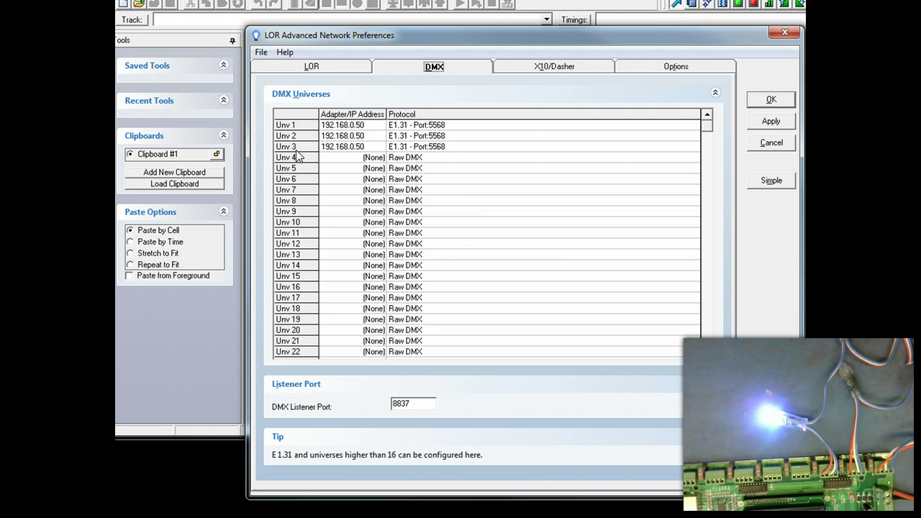
click(773, 101)
- Acknowledge the Network Settings Changed notice so DMX universes 1–3 are saved as E1.31
click(724, 350)
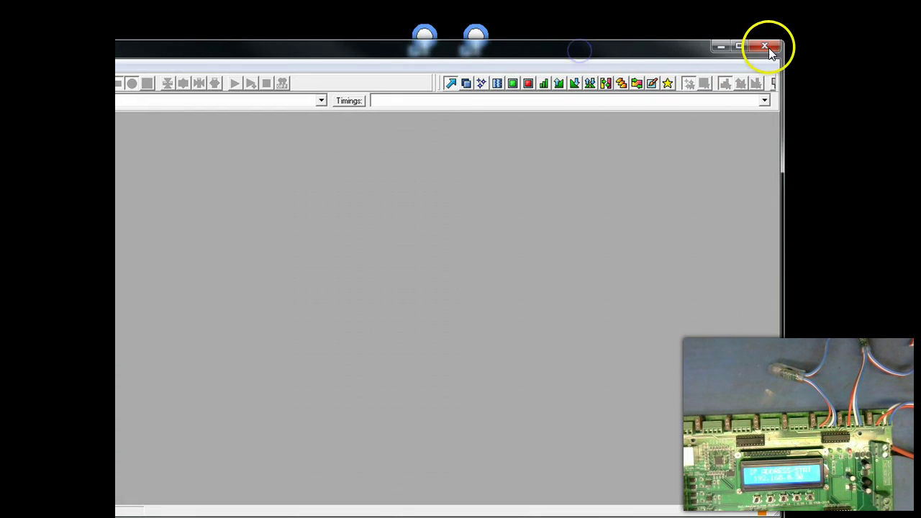
- Close the Sequence Editor and relaunch it from the desktop shortcut
click(767, 46)
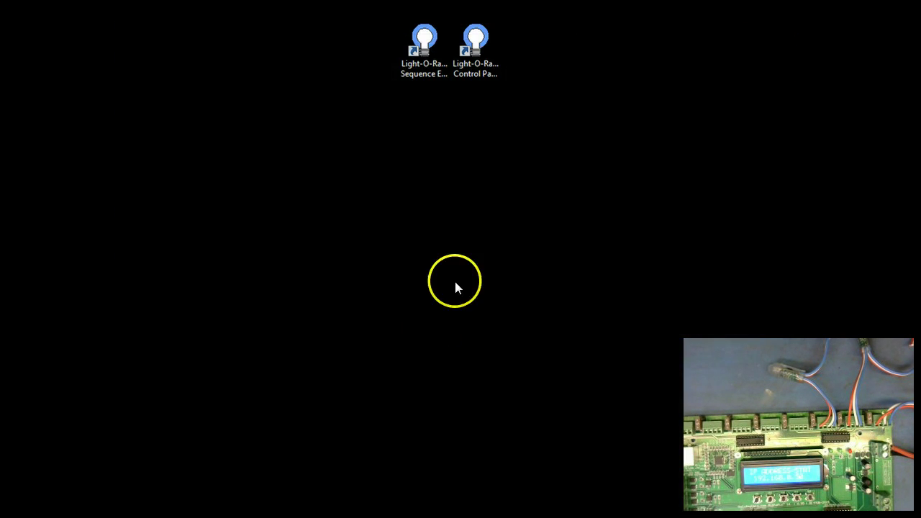
click(427, 72)
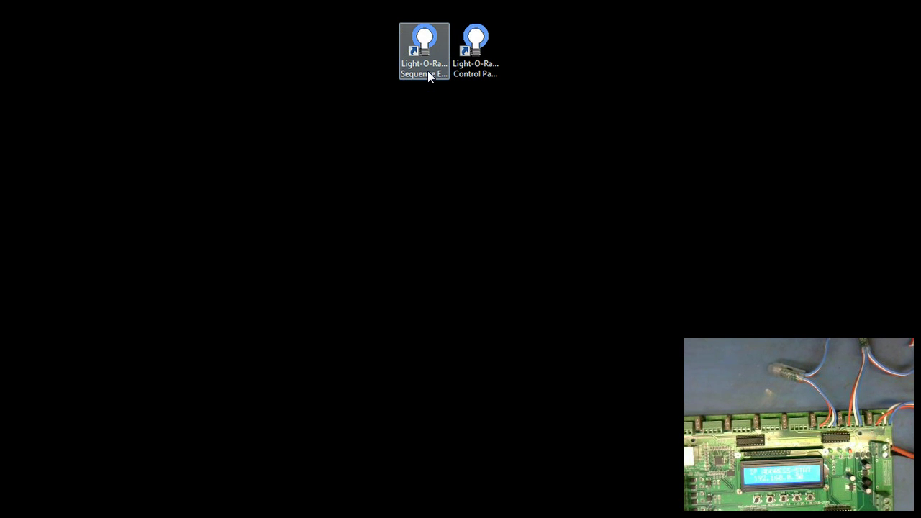
click(428, 71)
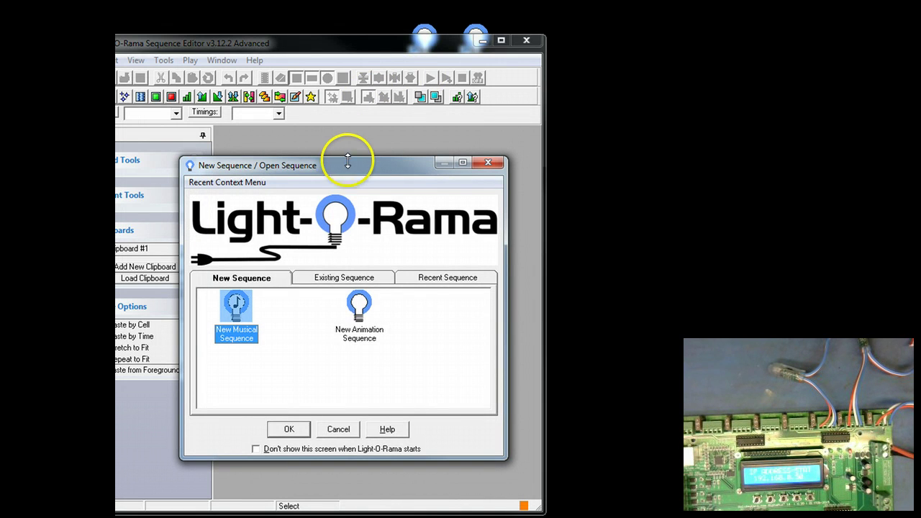
- Create a new animation sequence with 8 channels, one-minute length and 0.10 timing grid
click(353, 332)
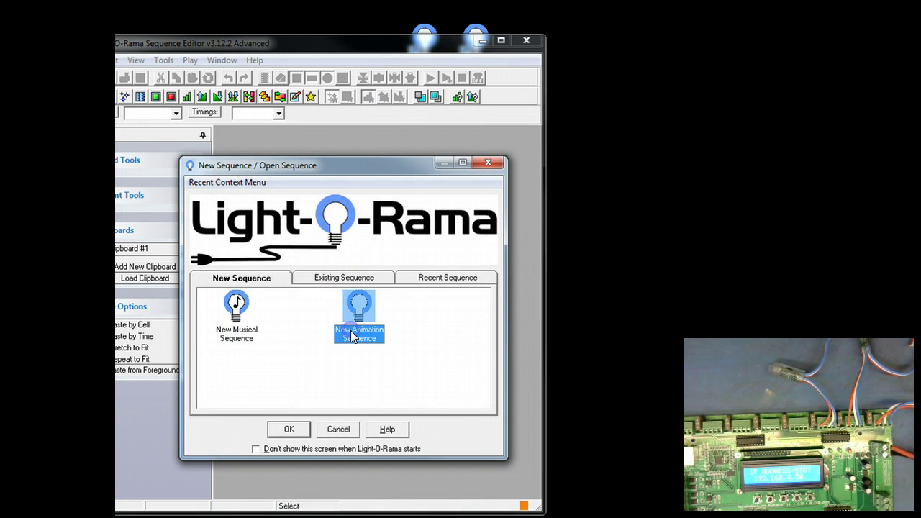
click(247, 319)
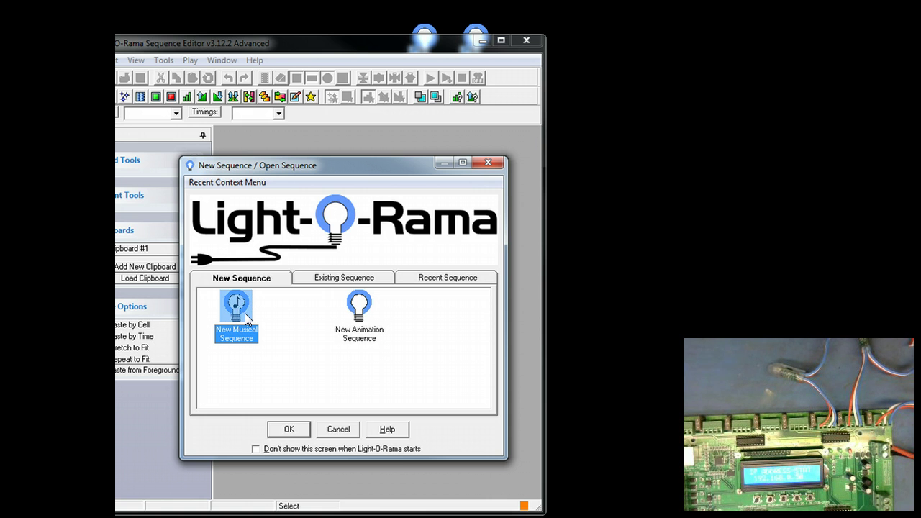
click(353, 306)
click(291, 432)
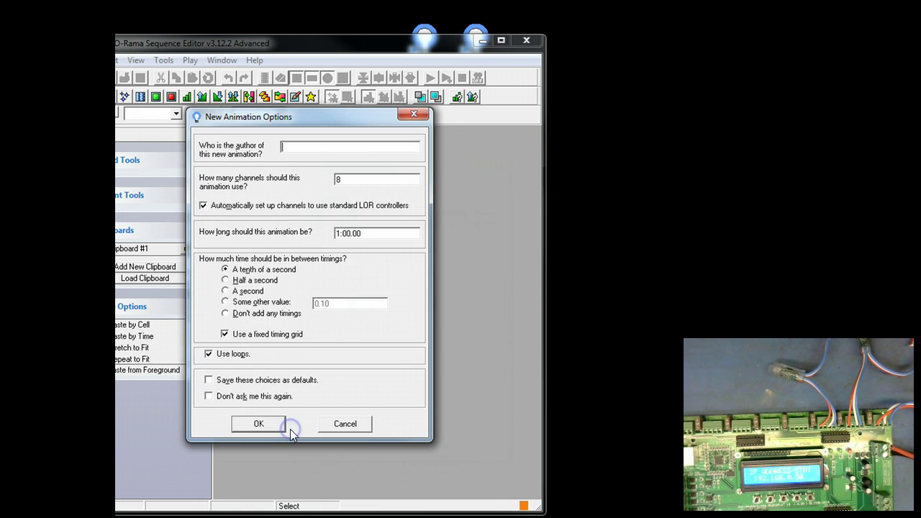
click(257, 427)
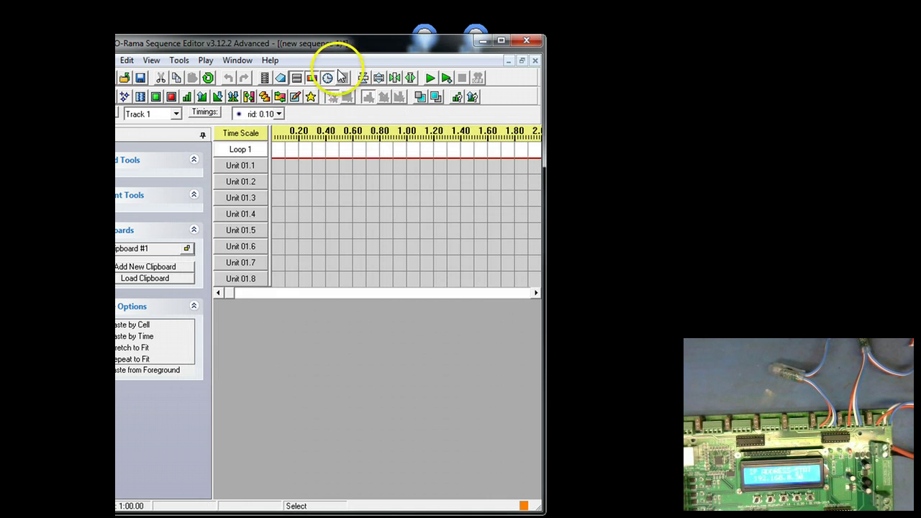
- Move and enlarge the editor window, then inspect Unit 01.1's channel settings (Regular network, unit 01, circuit 1)
drag(335, 53, 378, 16)
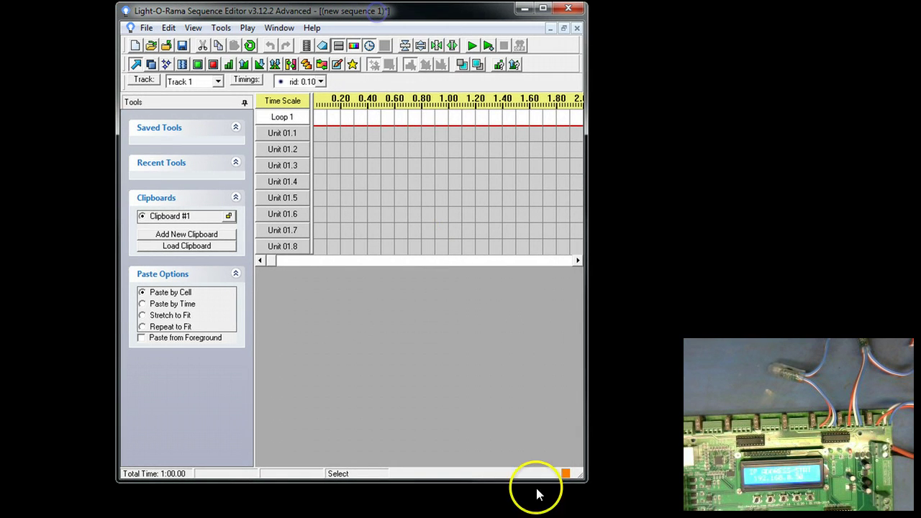
drag(580, 476, 805, 517)
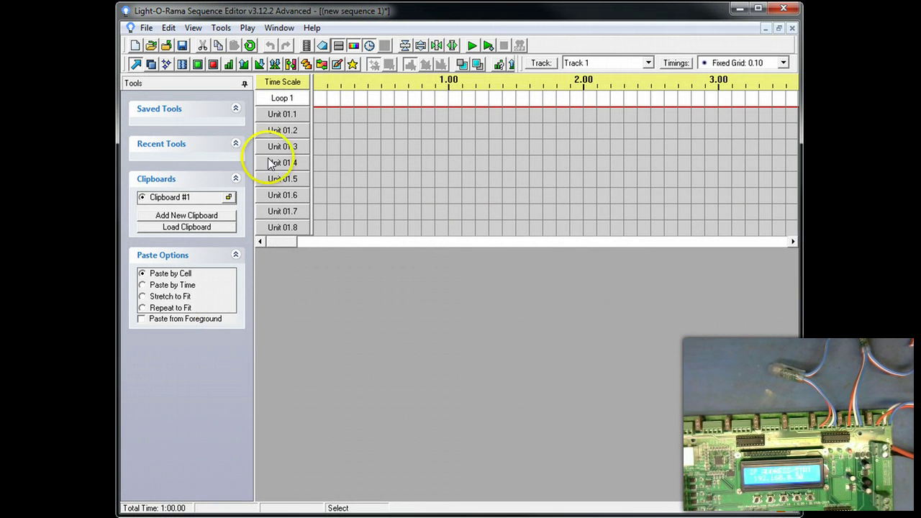
double_click(280, 118)
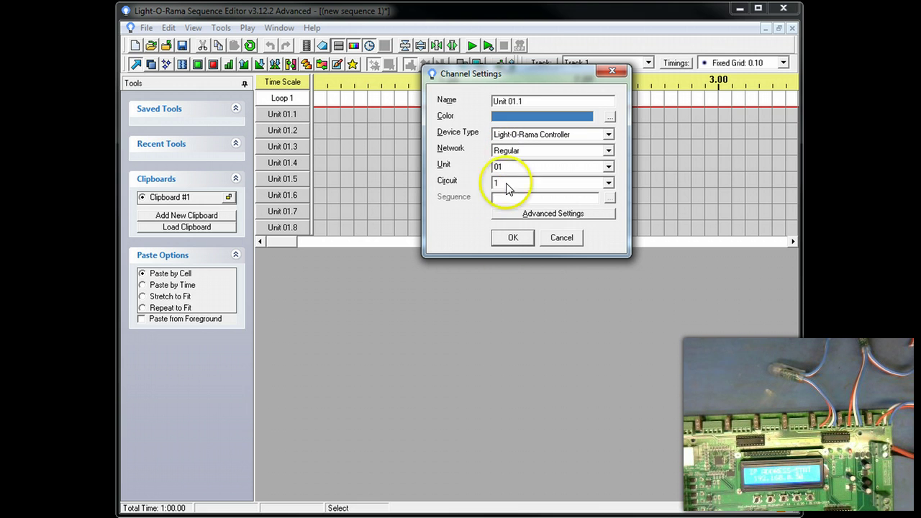
click(560, 242)
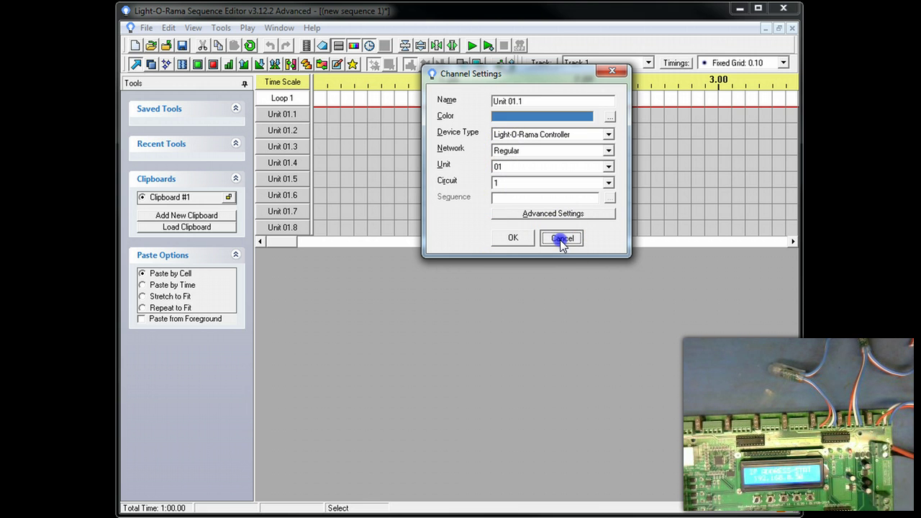
click(517, 238)
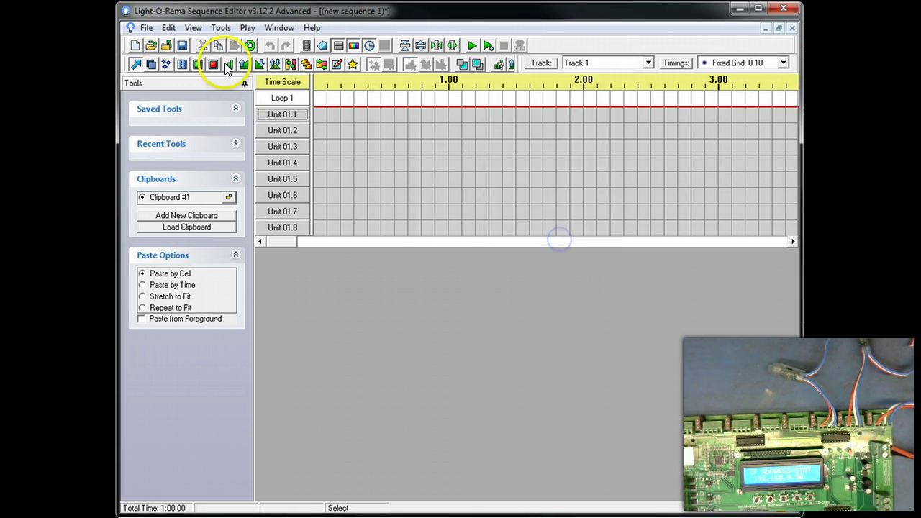
- In Channel Configuration, remove channels Unit 01.8 and Unit 01.7 from Track 1
click(221, 28)
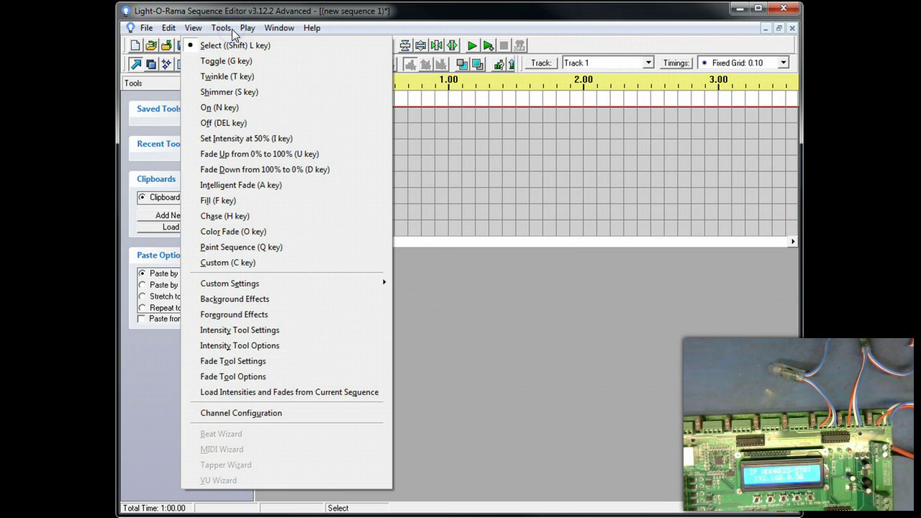
click(231, 413)
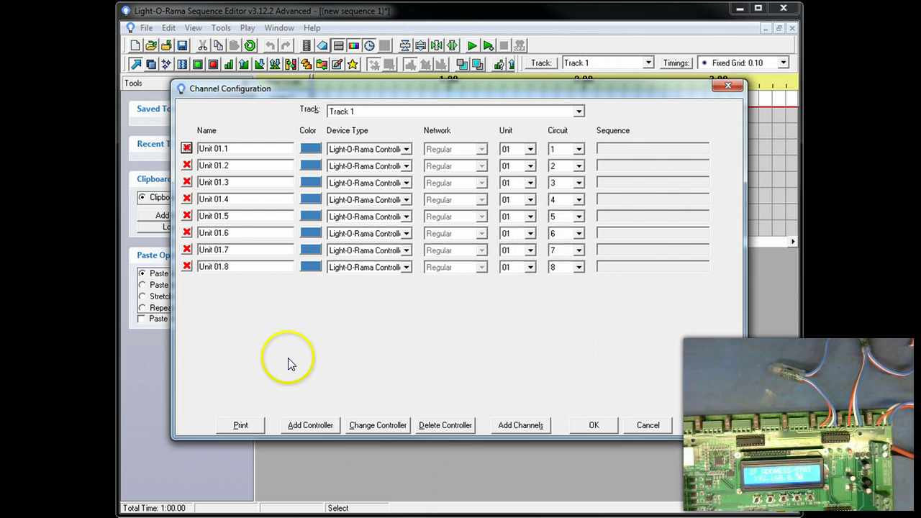
click(188, 267)
key(Return)
key(Return)
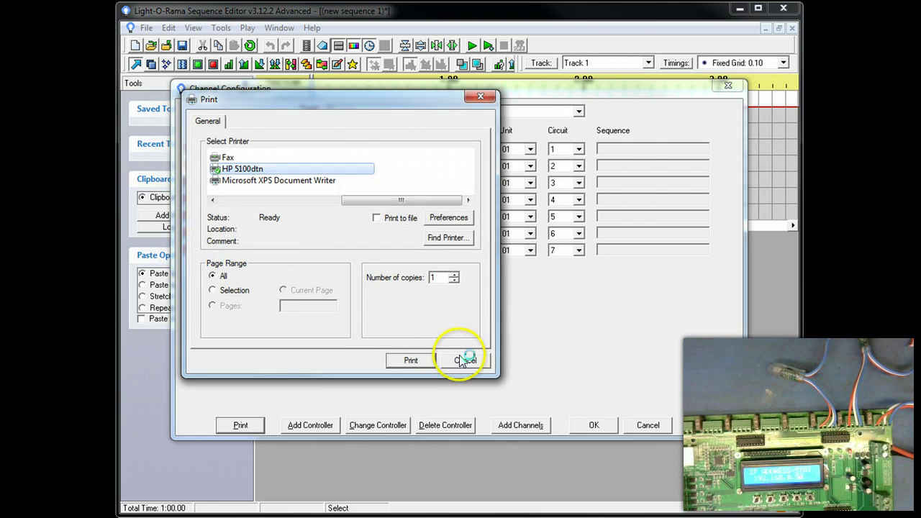
click(459, 355)
click(187, 250)
- Remove channels Unit 01.6 through Unit 01.2, confirming each removal
key(Return)
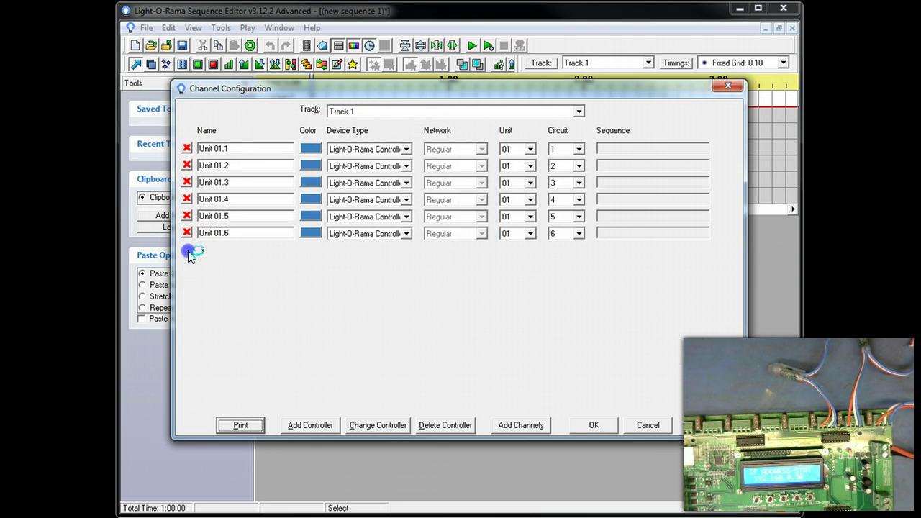
click(187, 232)
key(Return)
click(187, 216)
key(Return)
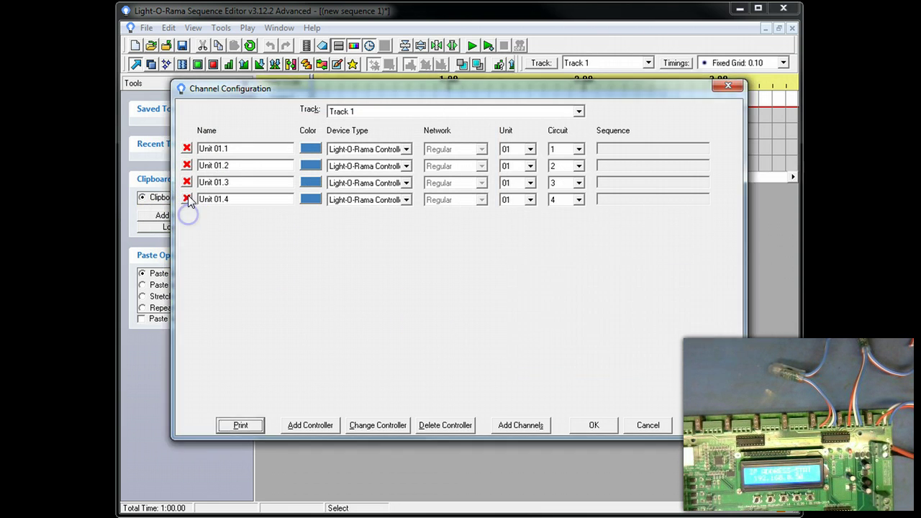
click(188, 200)
key(Return)
click(187, 182)
key(Return)
click(187, 166)
key(Return)
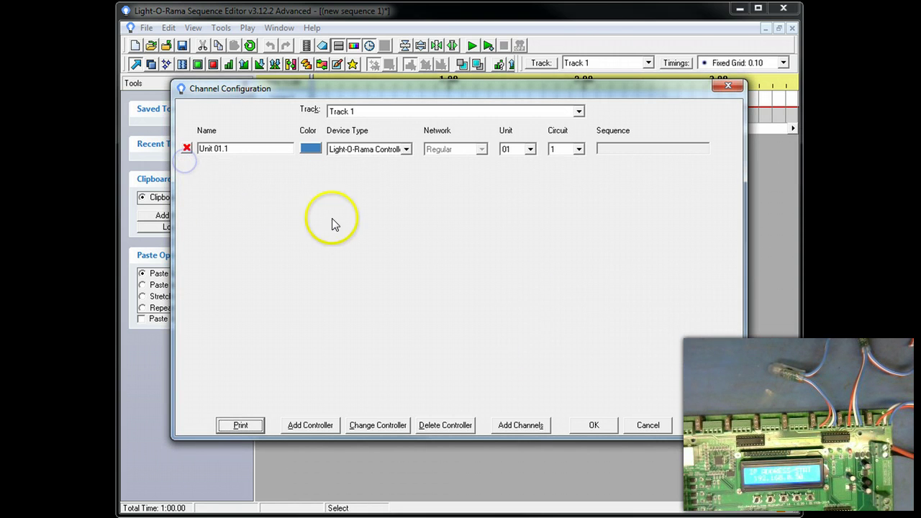
click(306, 425)
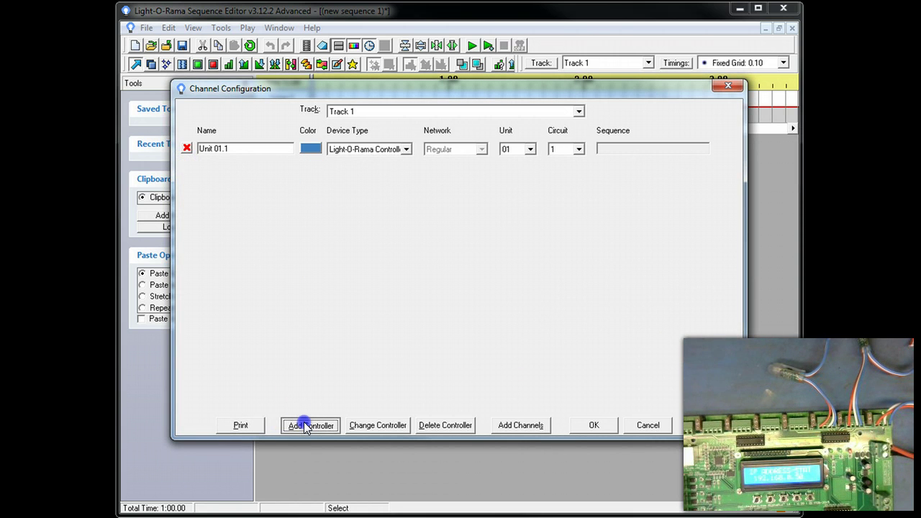
- Add a DMX Universe controller on Universe 1 with 16 channels to Track 1
click(463, 229)
click(449, 277)
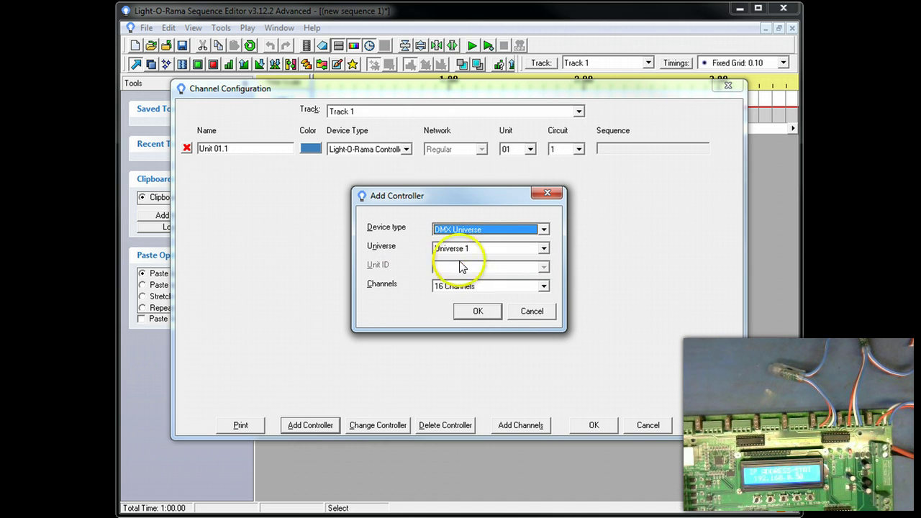
click(465, 288)
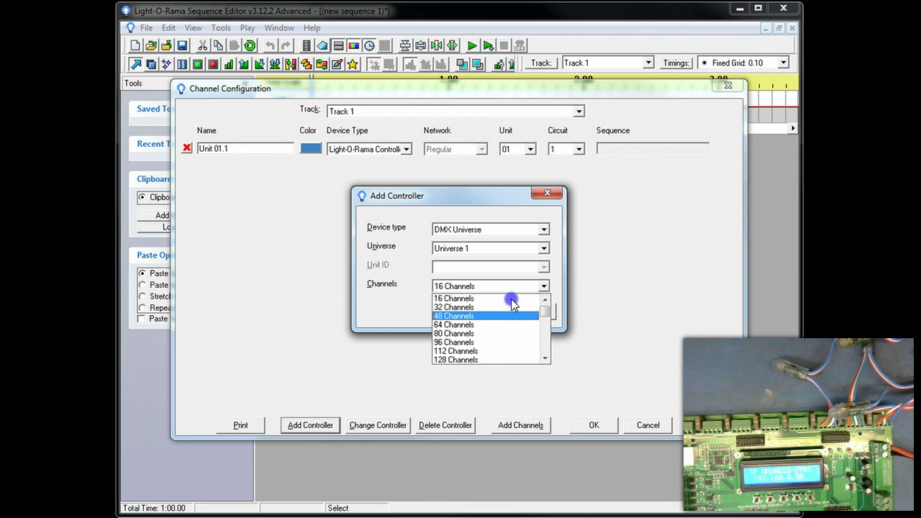
click(454, 299)
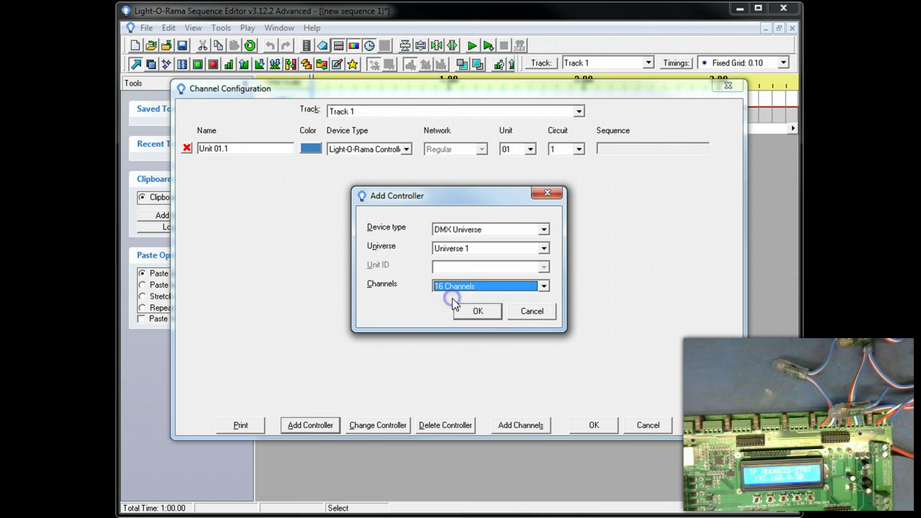
click(477, 312)
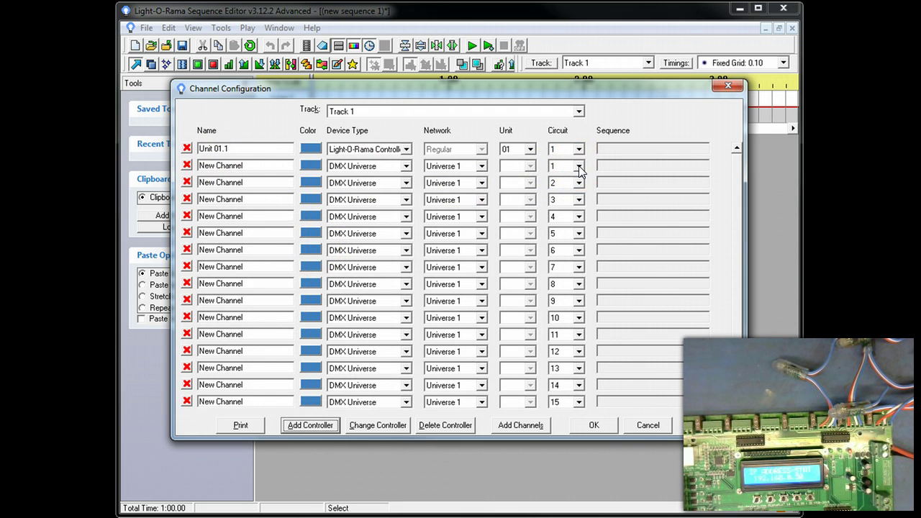
click(434, 175)
click(432, 177)
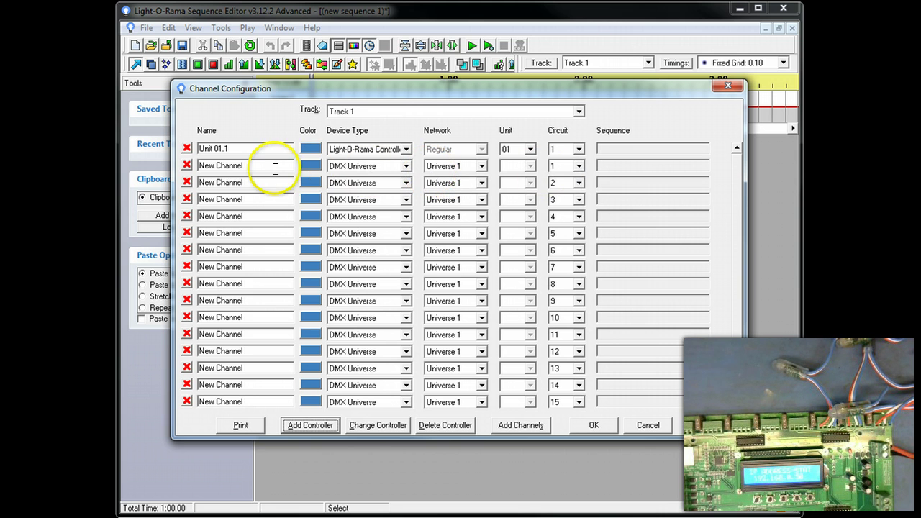
drag(245, 167, 142, 170)
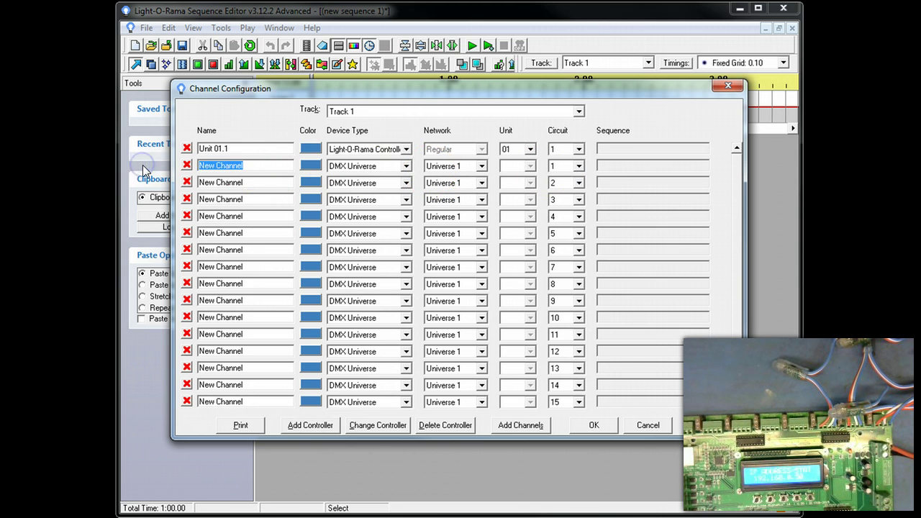
click(403, 168)
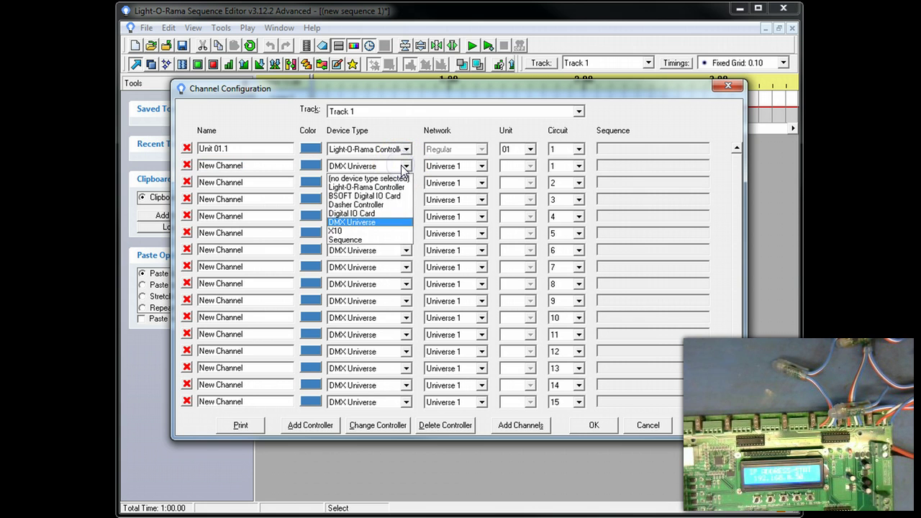
click(404, 168)
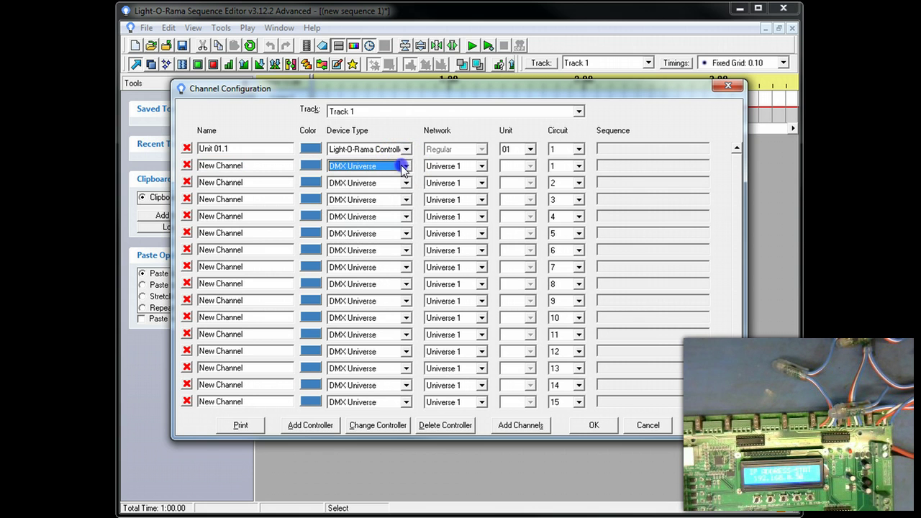
click(481, 167)
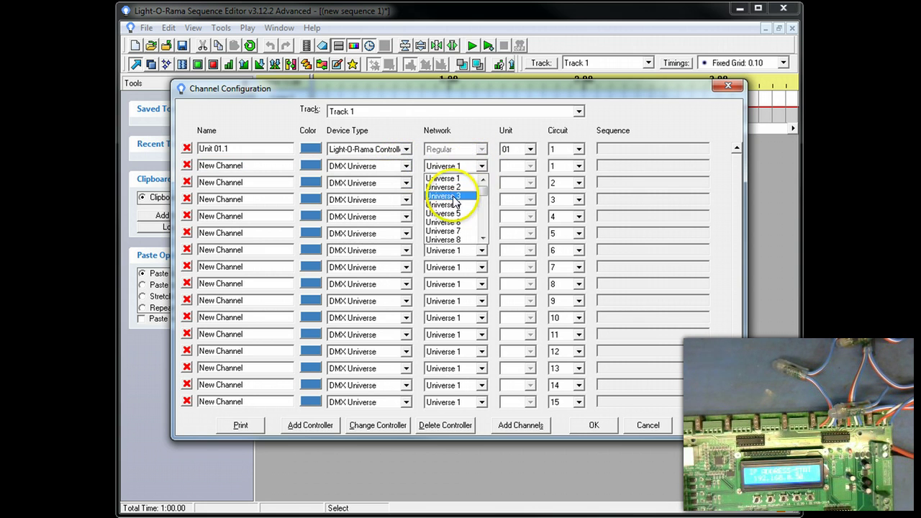
click(482, 167)
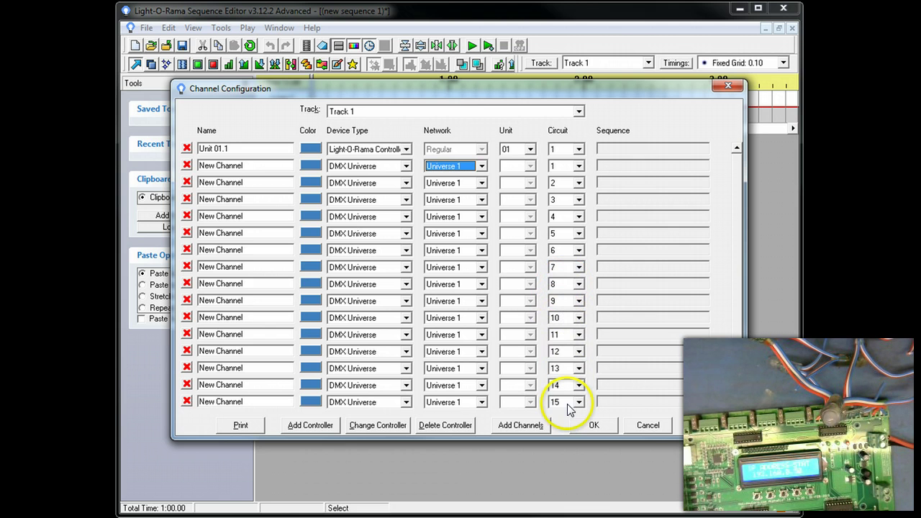
- Remove the bottom New Channel rows of Track 1, up to and including circuit 13
click(186, 401)
key(Escape)
click(187, 402)
key(Return)
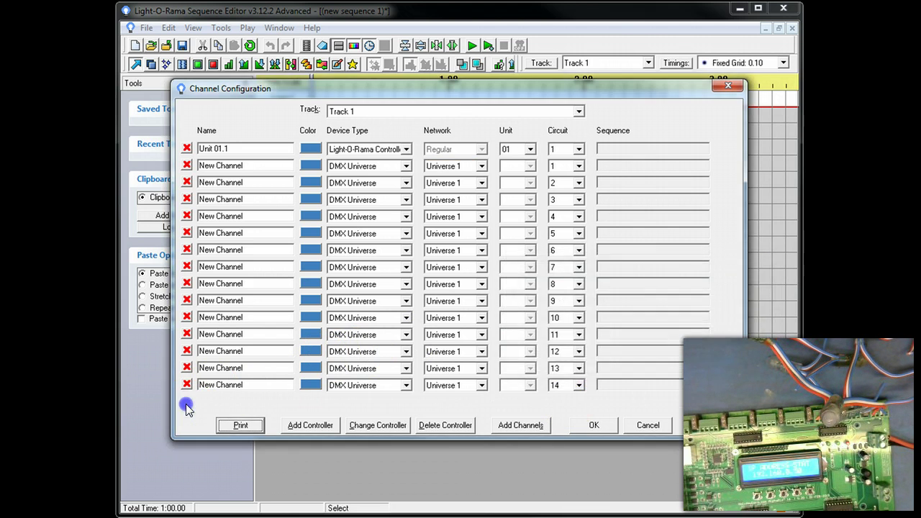
click(187, 385)
key(Return)
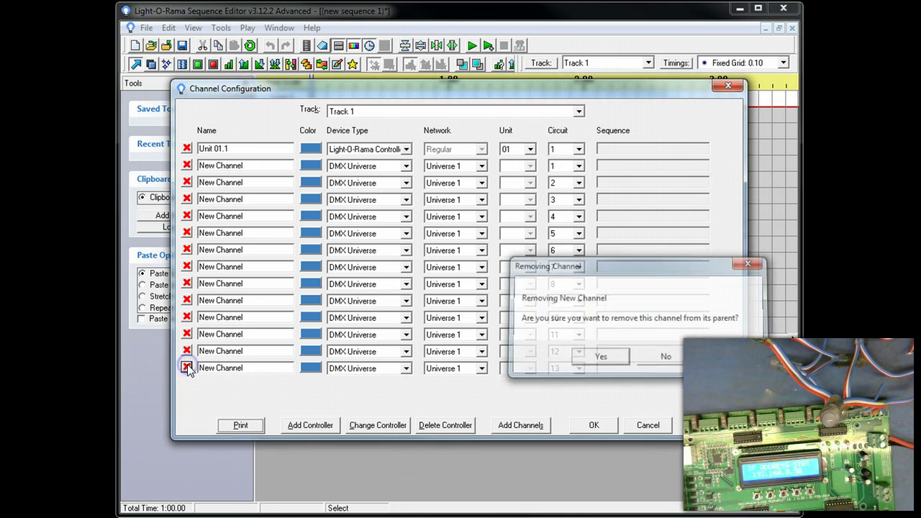
click(186, 368)
key(Return)
- Remove the channels on circuits 12, 11 and 10, plus Unit 01.1
click(186, 351)
key(Return)
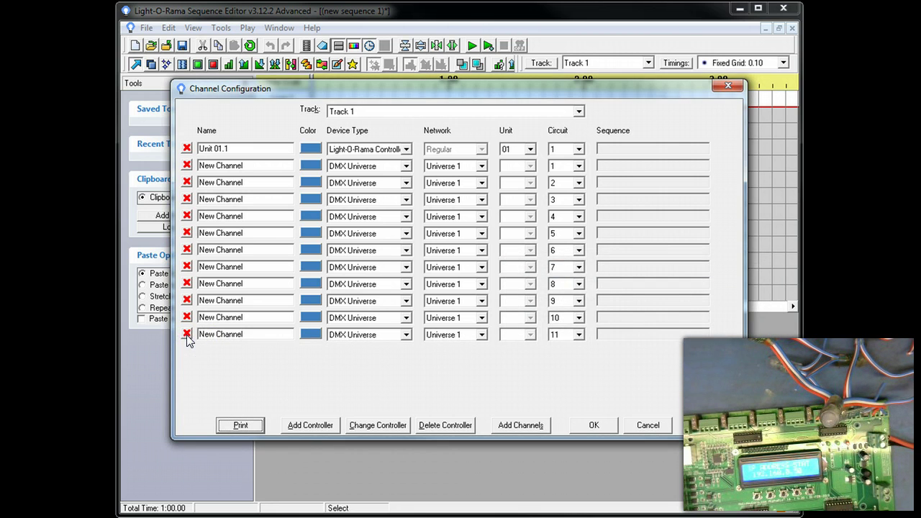
click(187, 334)
key(Return)
click(186, 318)
key(Return)
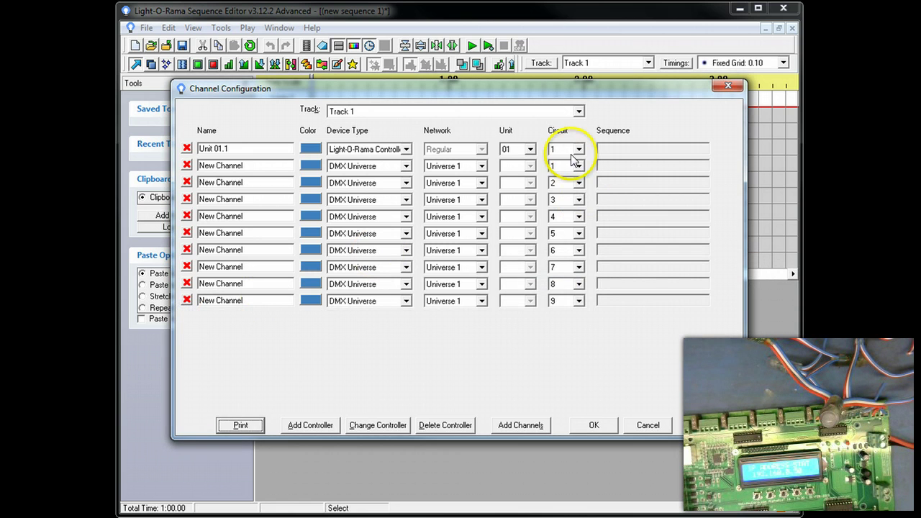
click(186, 148)
click(608, 357)
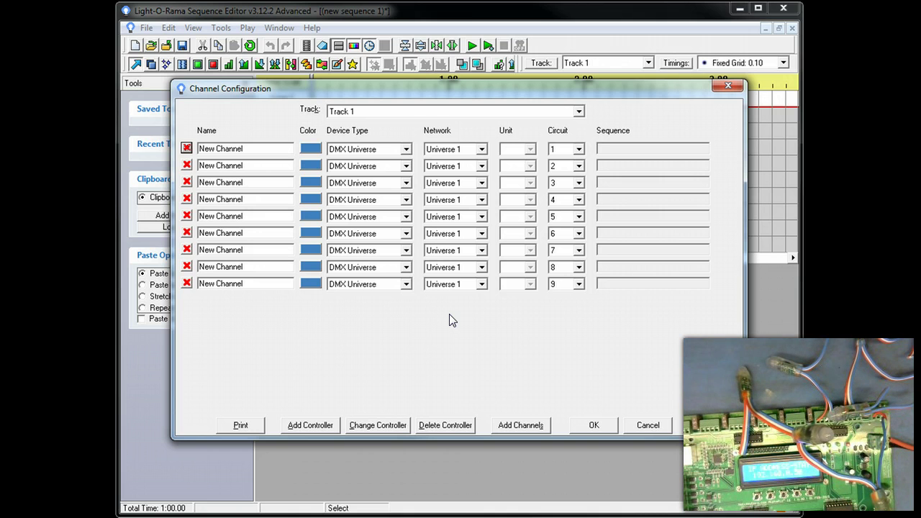
- Add a DMX Universe controller set to Universe 2 with 32 channels, then review the new rows
click(403, 349)
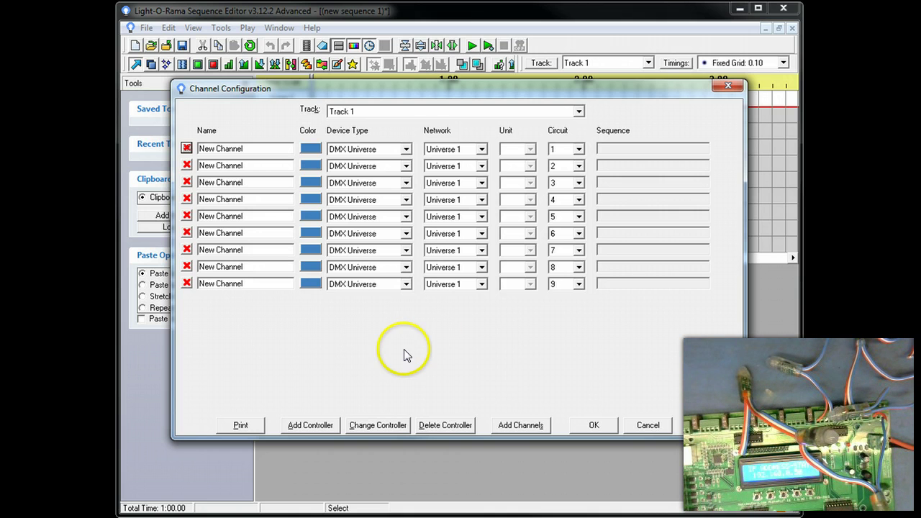
click(310, 425)
click(486, 229)
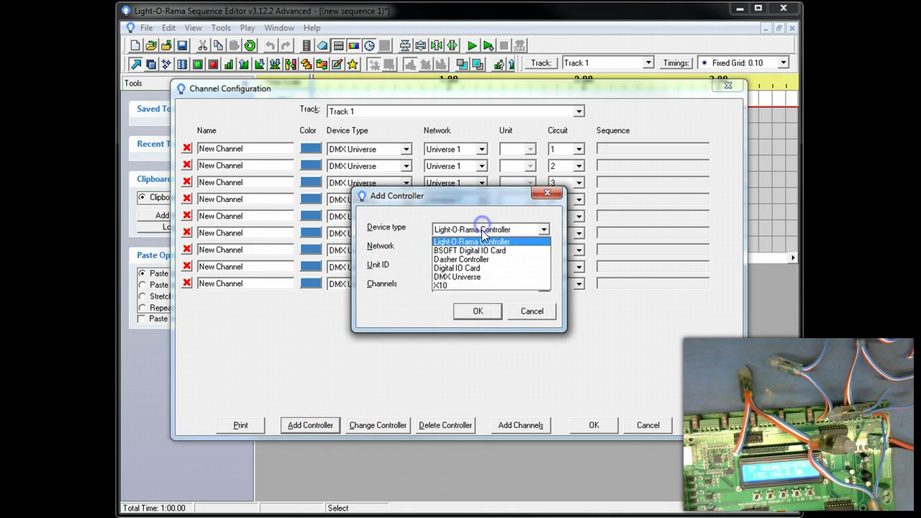
click(477, 278)
click(474, 248)
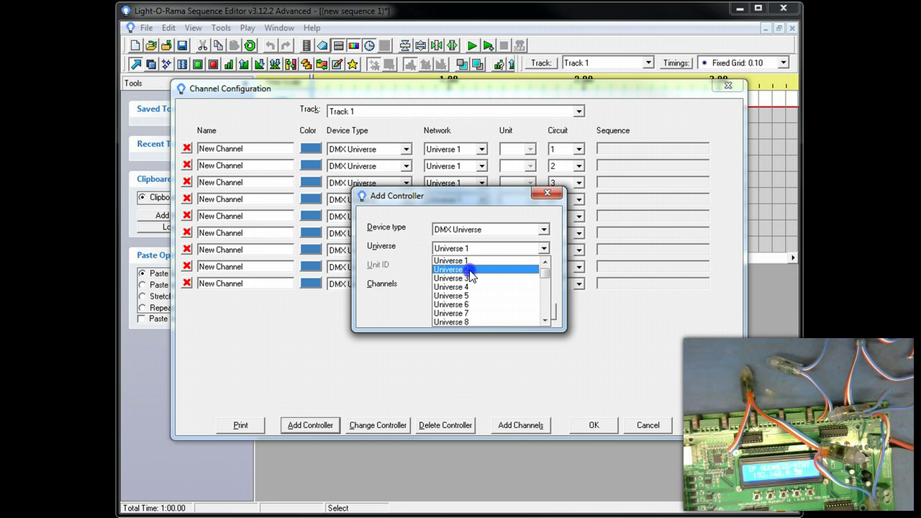
click(470, 270)
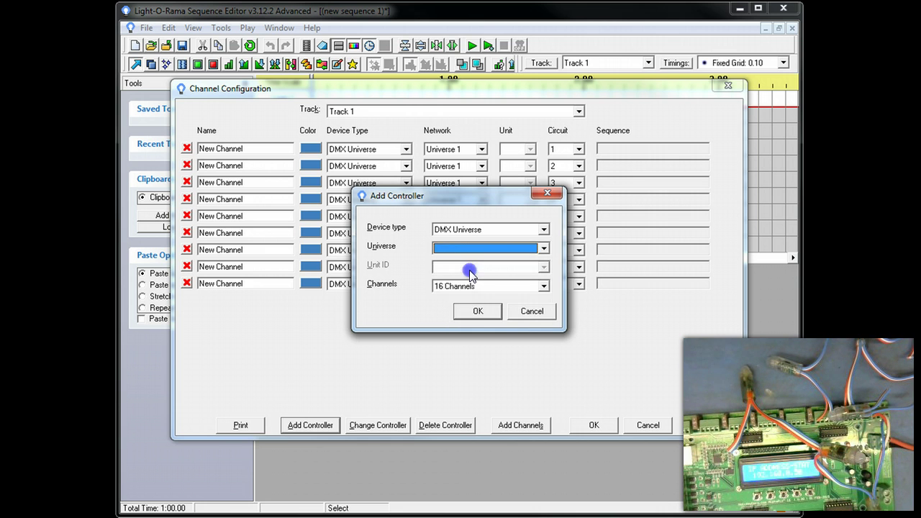
click(468, 286)
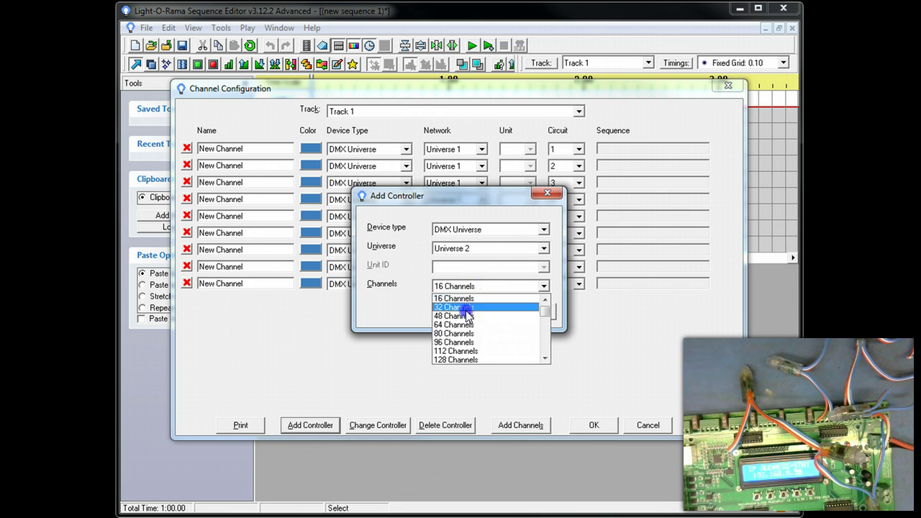
click(466, 308)
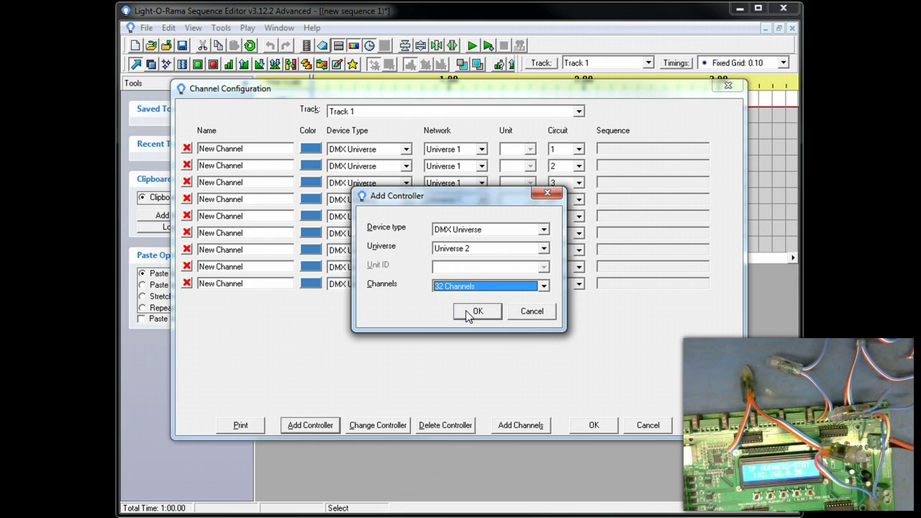
click(475, 312)
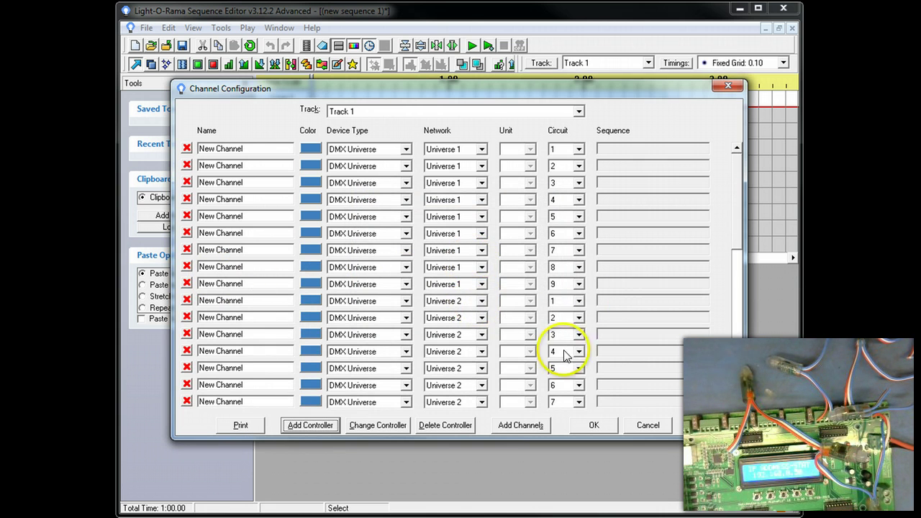
scroll(576, 403, down, 1)
scroll(576, 403, down, 2)
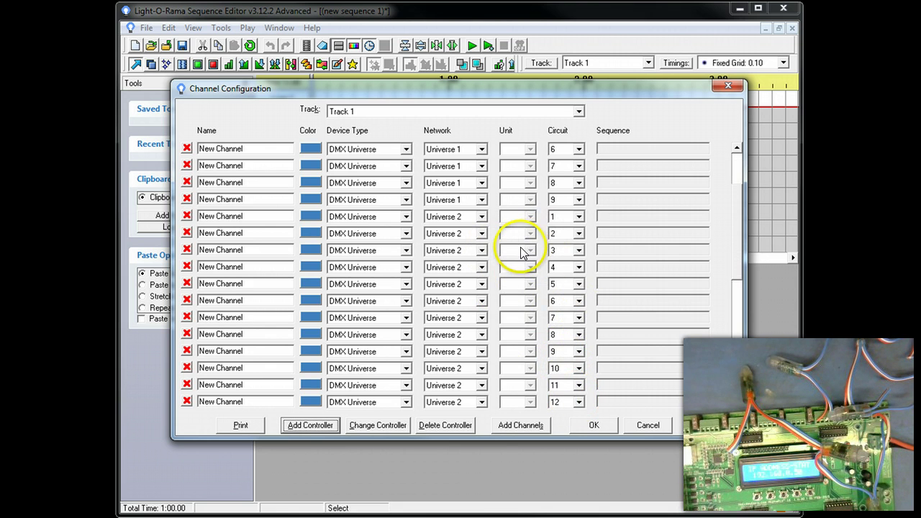
scroll(519, 230, down, 2)
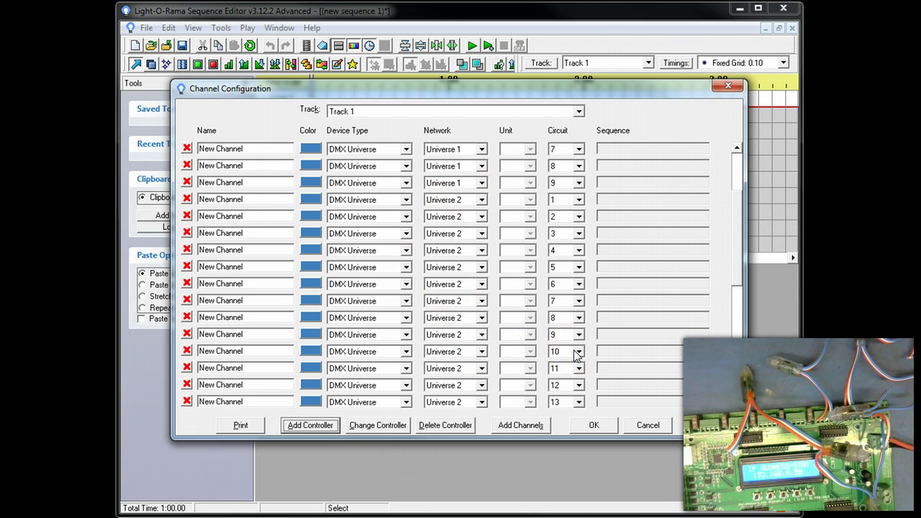
- Reassign the two channels after Universe 2 circuit 9 to Universe 3, circuits 1 and 2
click(463, 351)
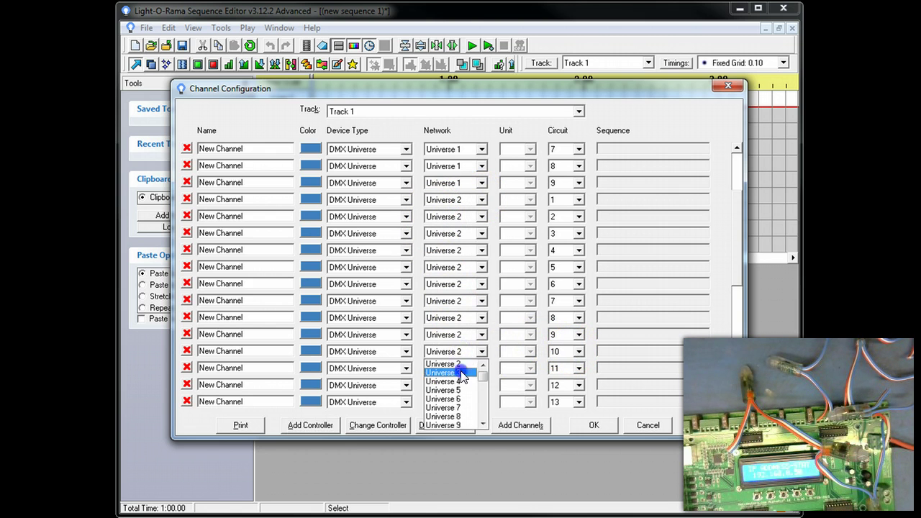
click(461, 373)
click(576, 351)
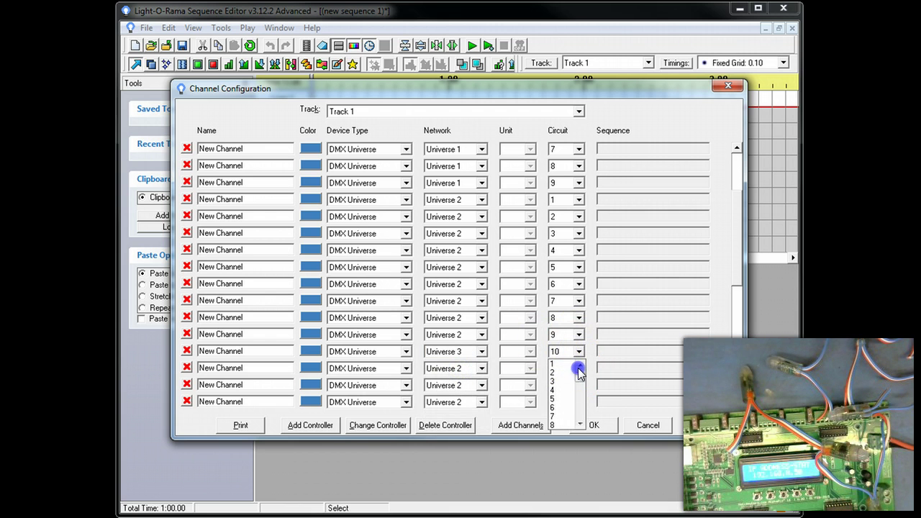
click(576, 365)
click(467, 367)
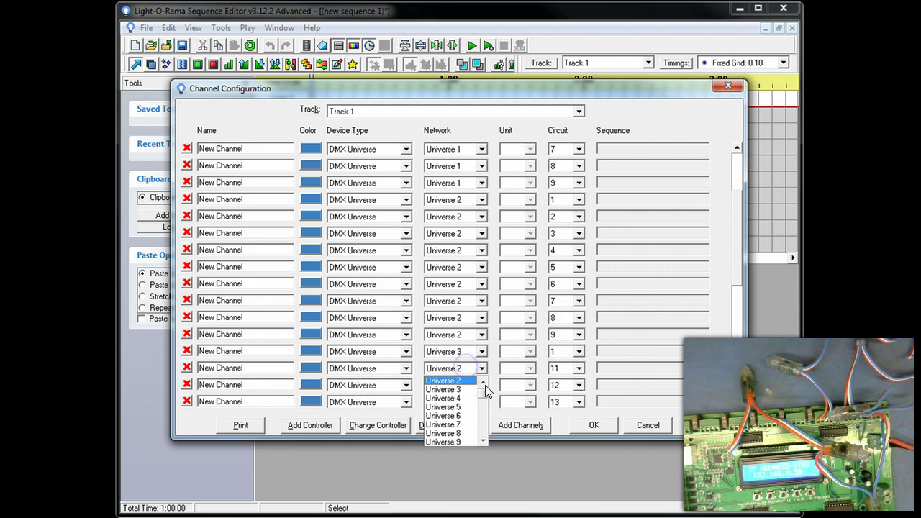
click(452, 390)
click(577, 368)
drag(580, 395, 581, 391)
click(558, 389)
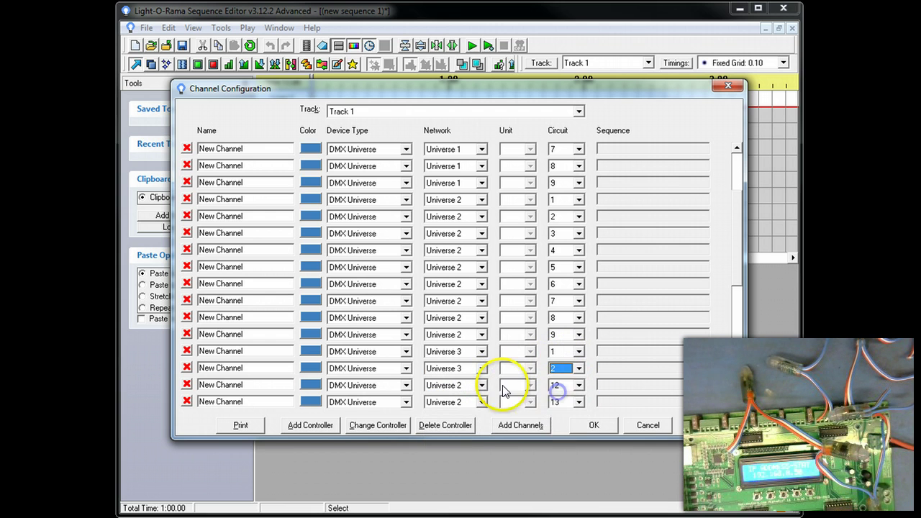
- Reassign the third following channel to Universe 3, circuit 3
click(482, 402)
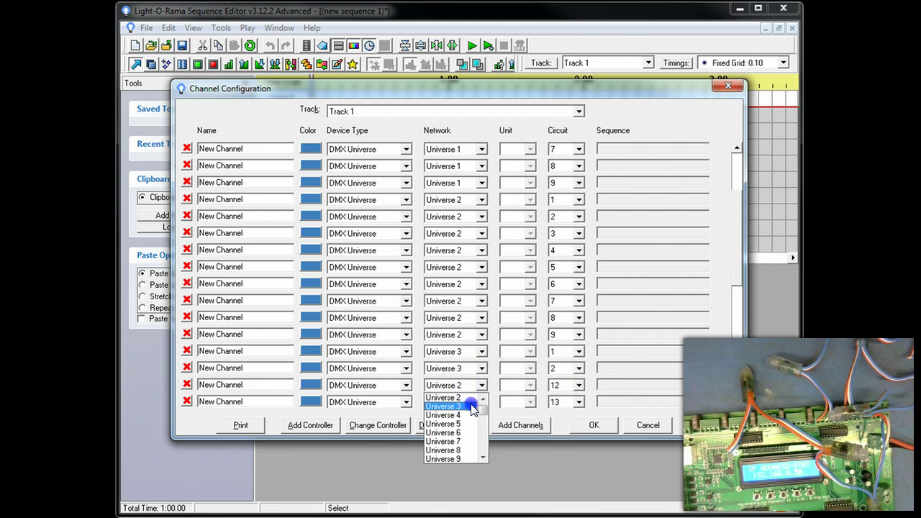
click(468, 406)
click(560, 385)
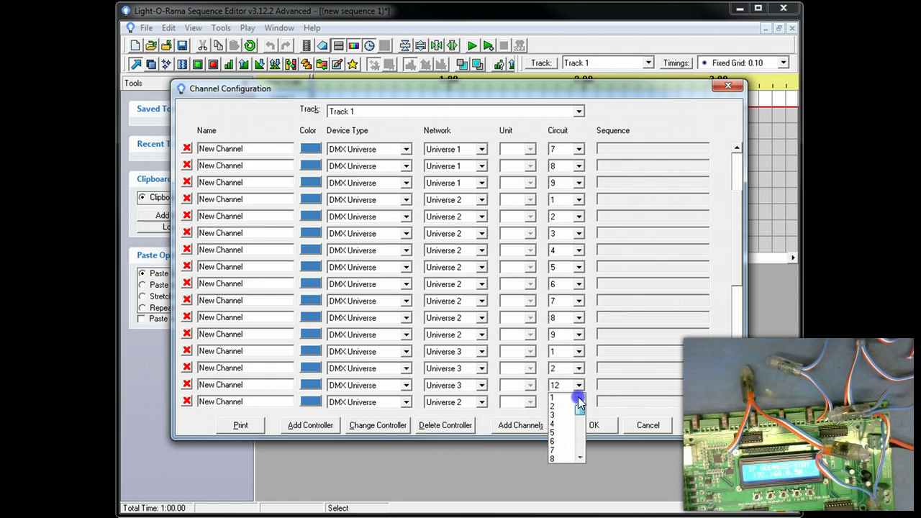
drag(577, 415, 580, 392)
click(561, 414)
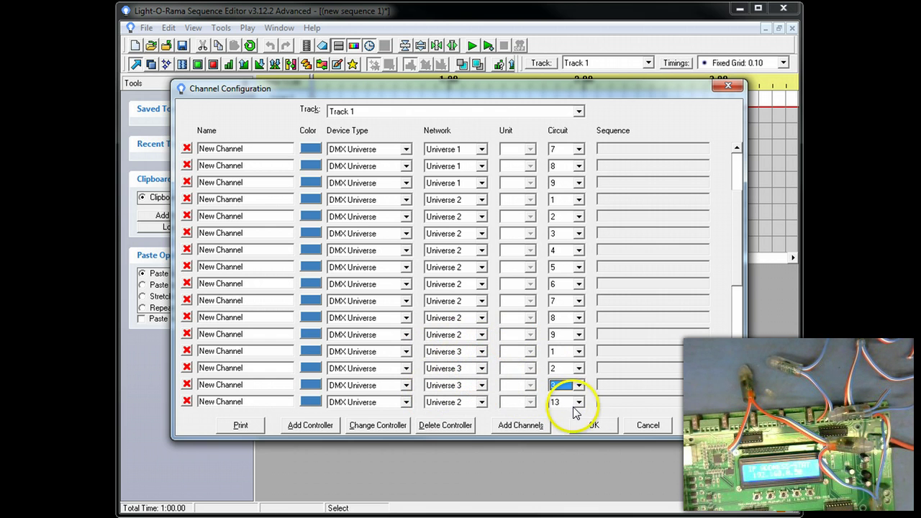
click(584, 425)
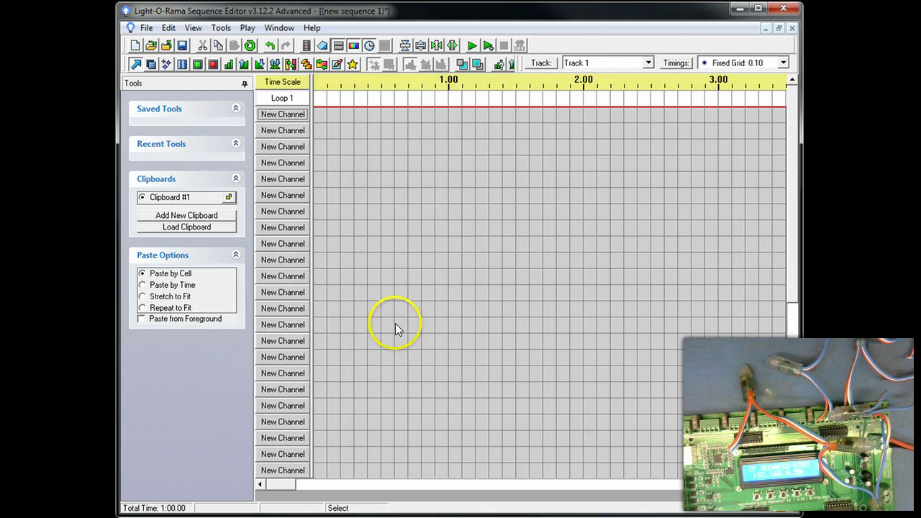
mouse_move(286, 149)
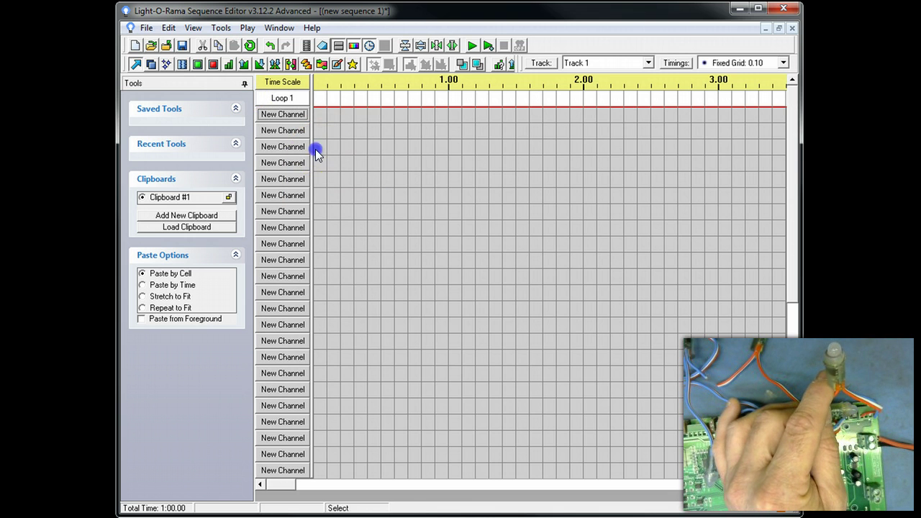
- Select the third channel from 0 to 0.40 s, then play and stop the sequence
click(317, 148)
drag(319, 147, 365, 146)
click(472, 45)
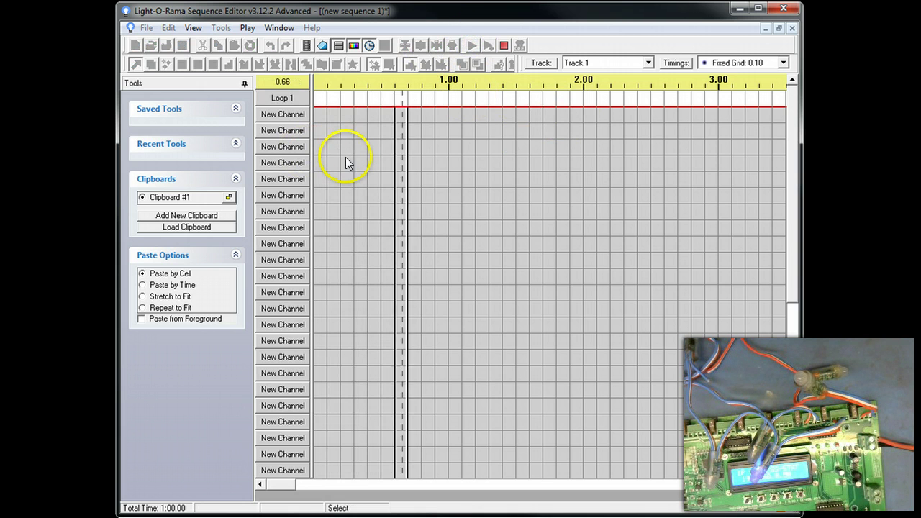
click(502, 45)
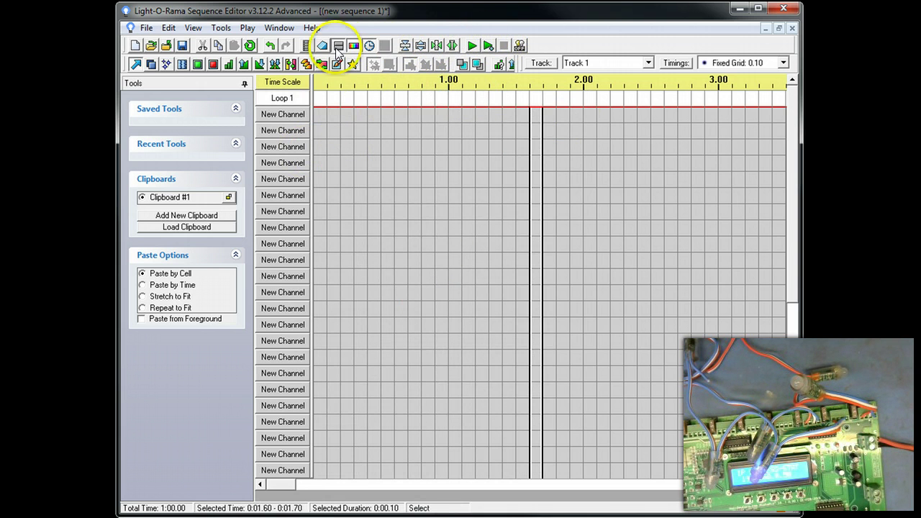
- Turn the third channel on from 0.00 to 1.00 s
click(198, 65)
click(314, 149)
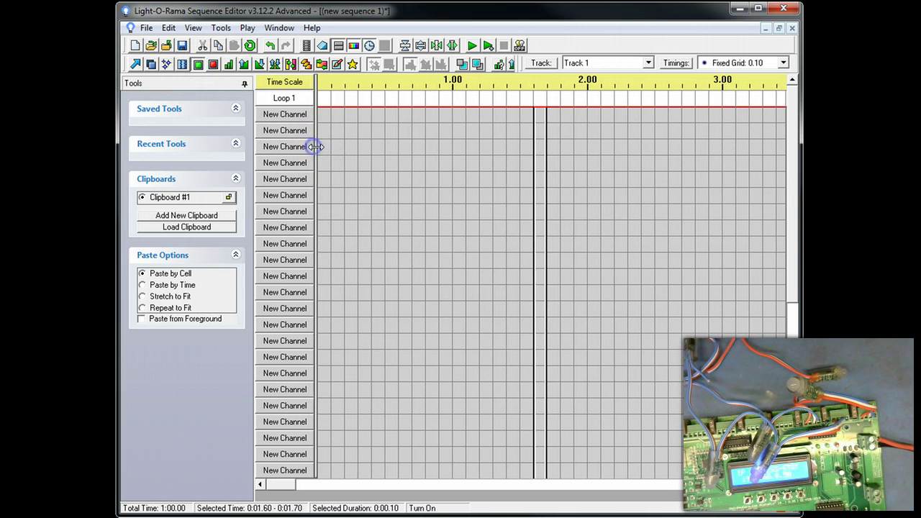
drag(322, 148, 441, 149)
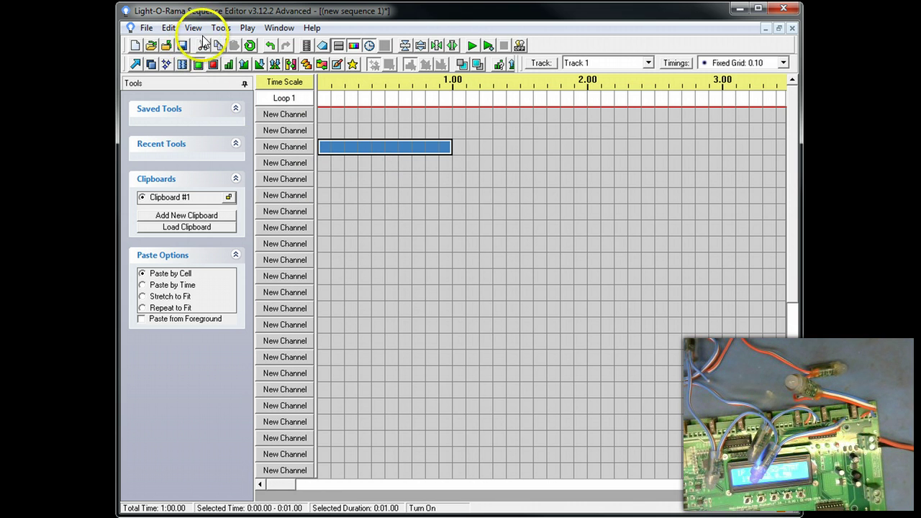
- Enable Control Lights, play the sequence to the pixels, then stop playback
click(221, 28)
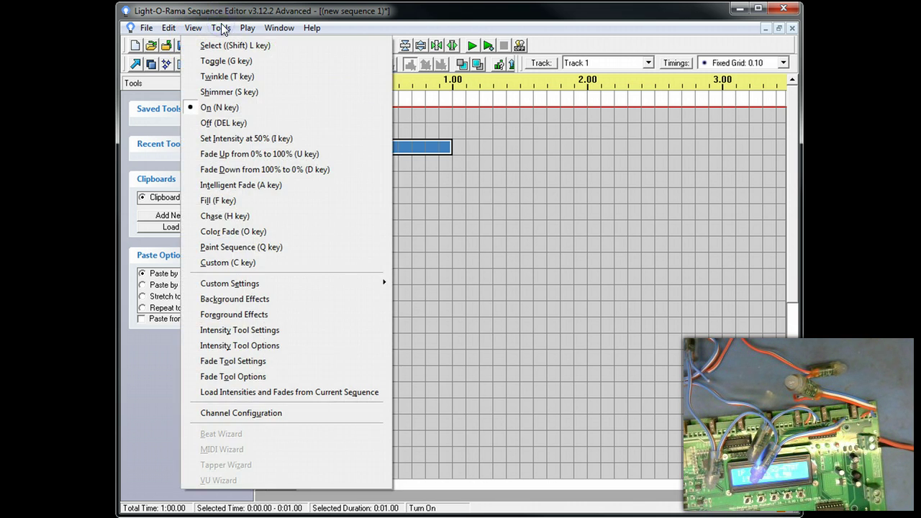
mouse_move(247, 28)
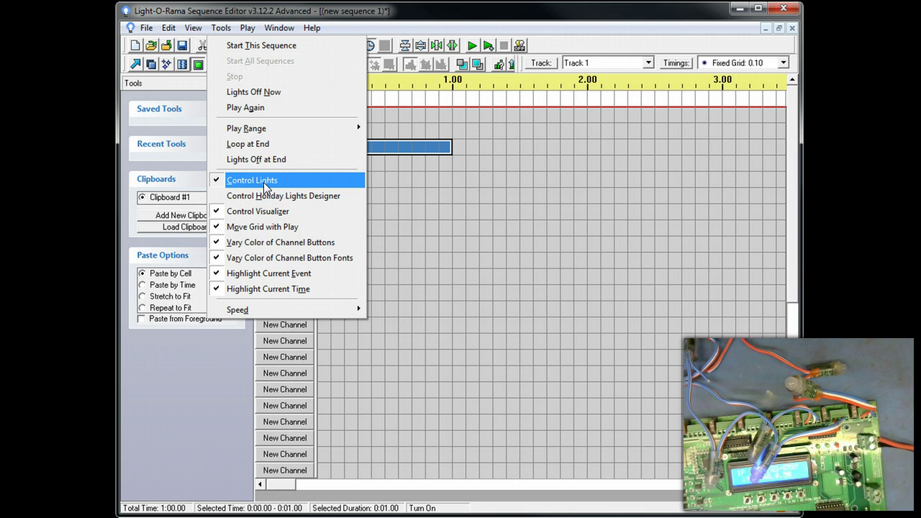
click(265, 46)
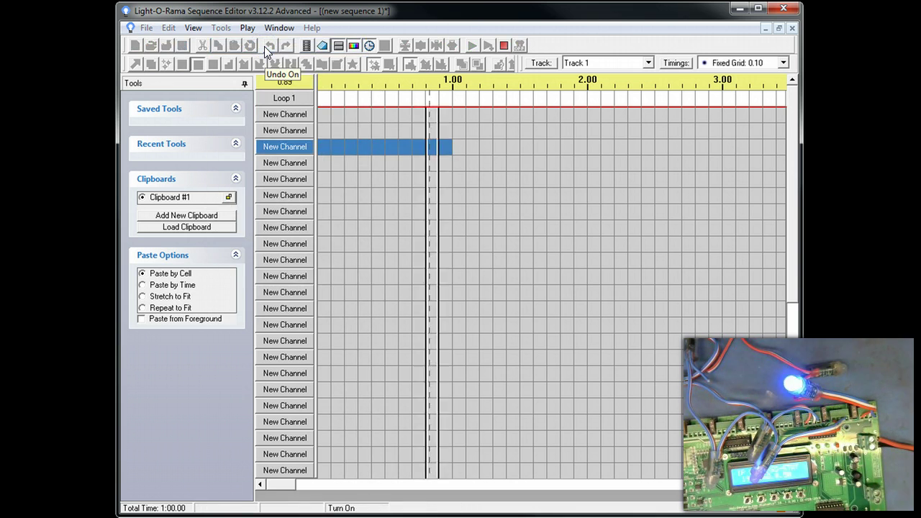
click(504, 45)
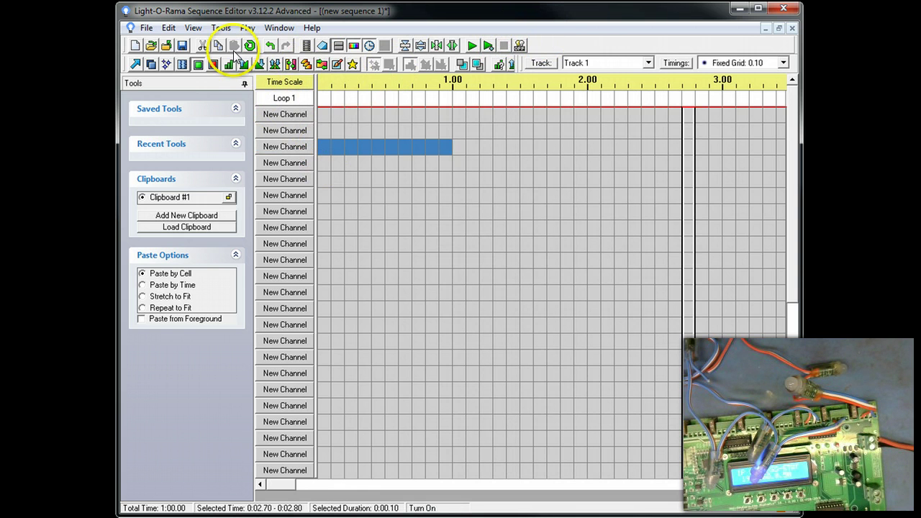
- Clear channel 3's first-second On event, then turn channel 1 on 0–0.40 s and channel 2 on 0.40–0.90 s
click(219, 68)
drag(323, 148, 445, 144)
click(198, 64)
drag(327, 116, 370, 117)
click(380, 133)
drag(429, 131, 506, 147)
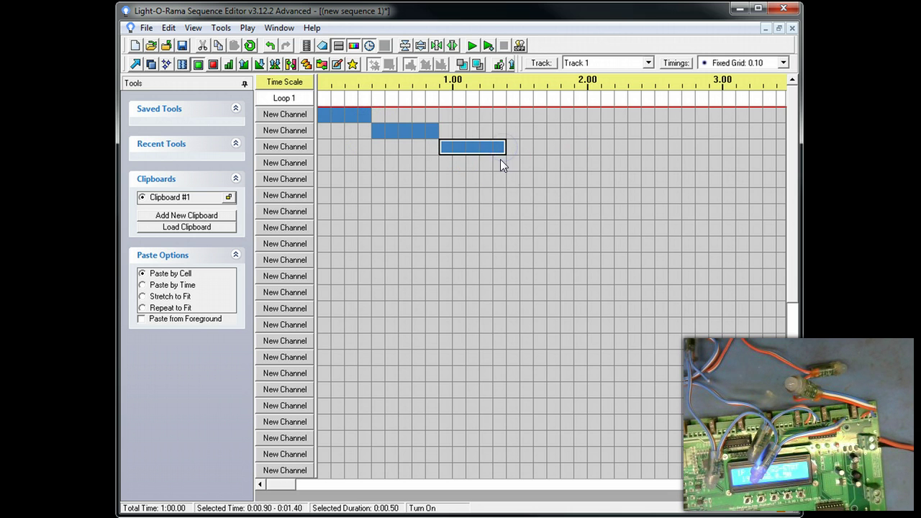
- Turn channels 4–6 on from 1.40 to 2.70 s and channels 7–9 from 2.70 to 5.20 s
click(514, 164)
drag(511, 203, 531, 239)
click(689, 212)
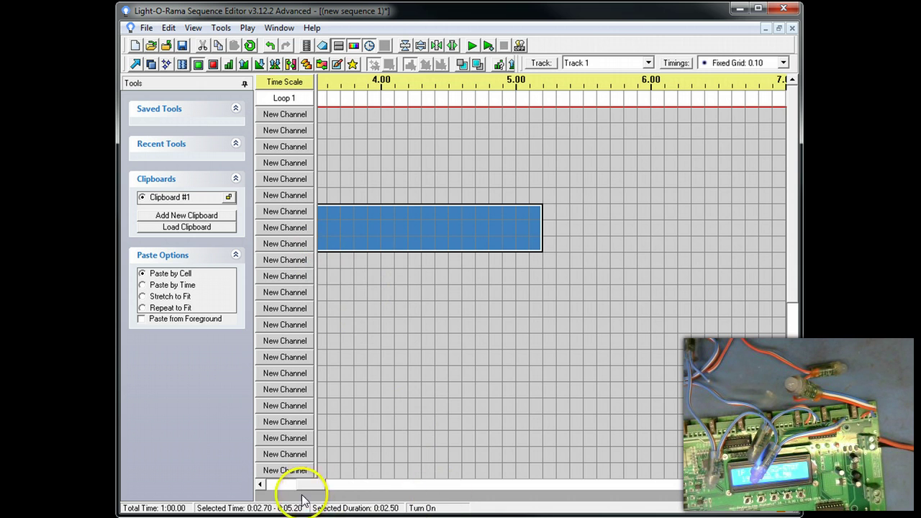
drag(319, 483, 198, 463)
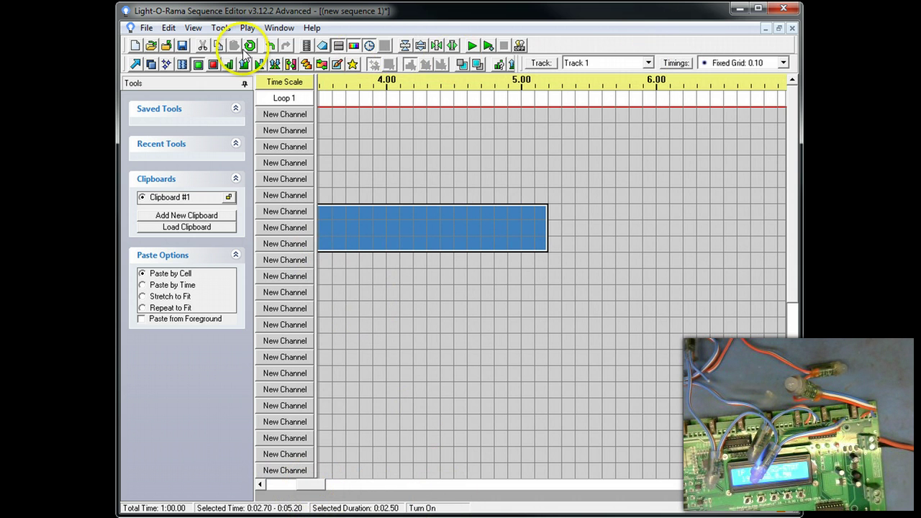
click(280, 485)
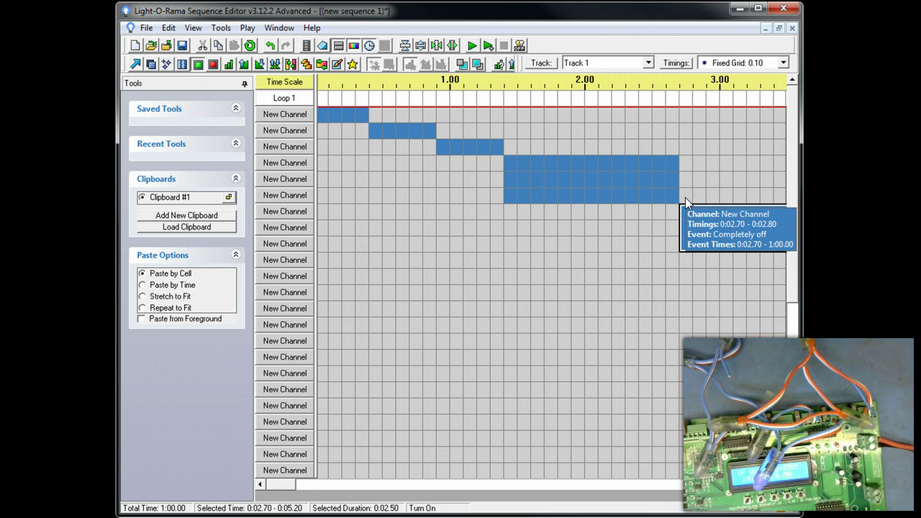
- Play the staircase sequence, stop it, and scroll the grid back to the start
click(243, 28)
click(241, 43)
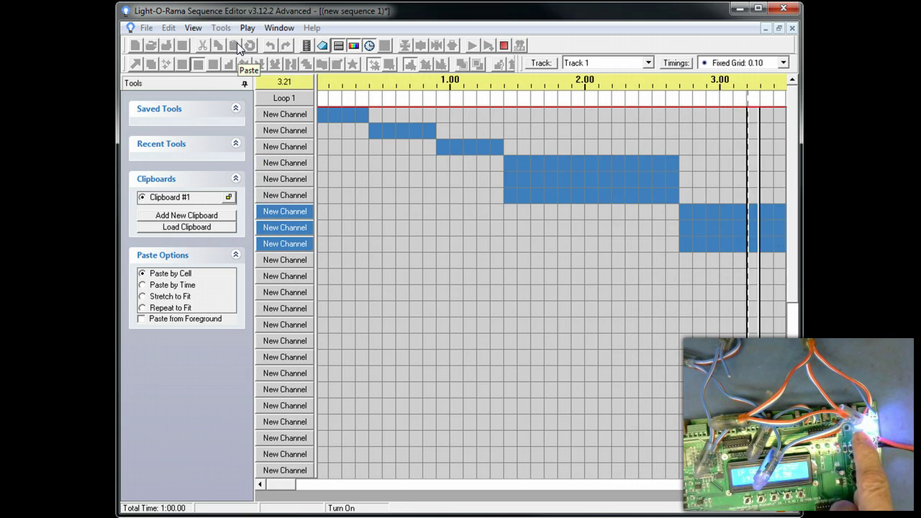
click(504, 46)
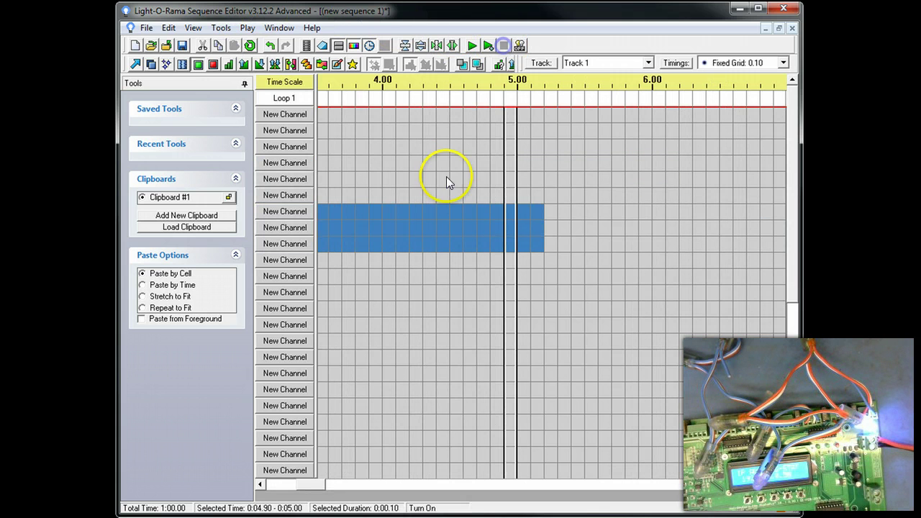
drag(305, 490, 259, 488)
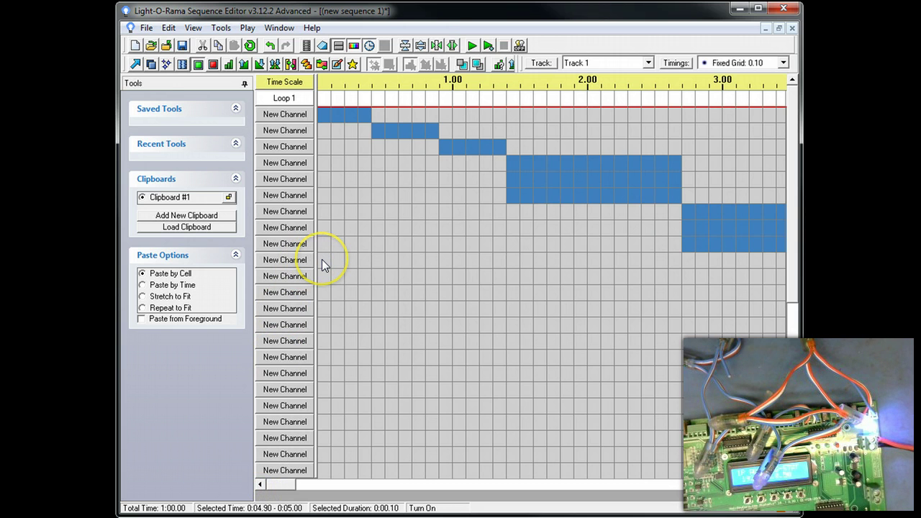
mouse_move(322, 259)
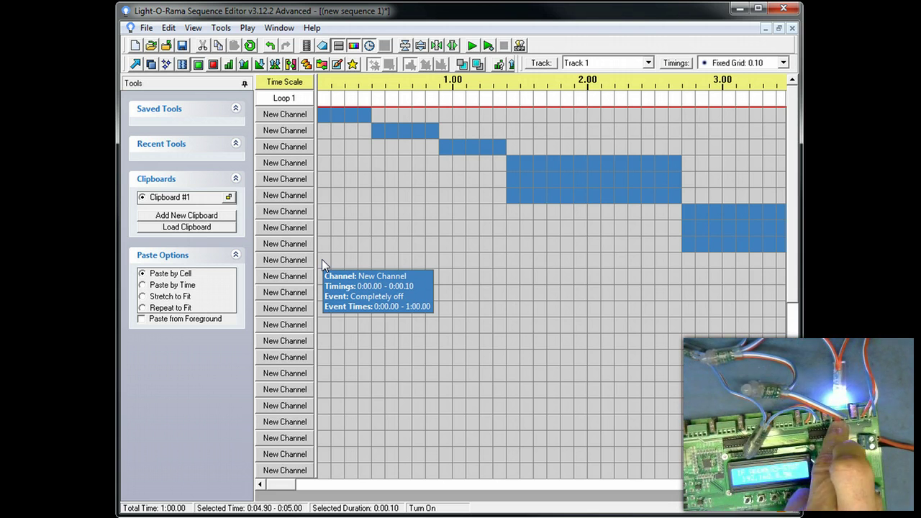
click(322, 241)
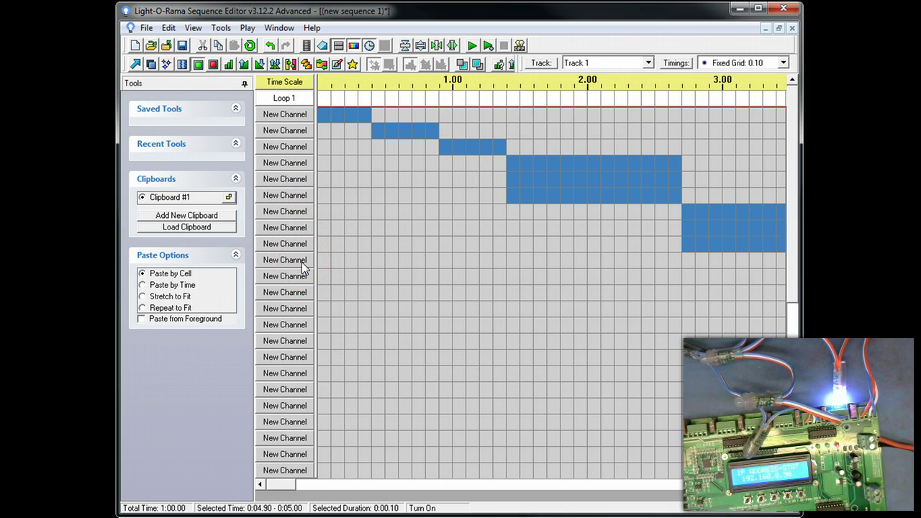
- Turn rows 10–12 on for 0–1.50 s and rows 13–15 on for 1.50–2.50 s, then play the sequence
drag(320, 258, 511, 288)
mouse_move(512, 288)
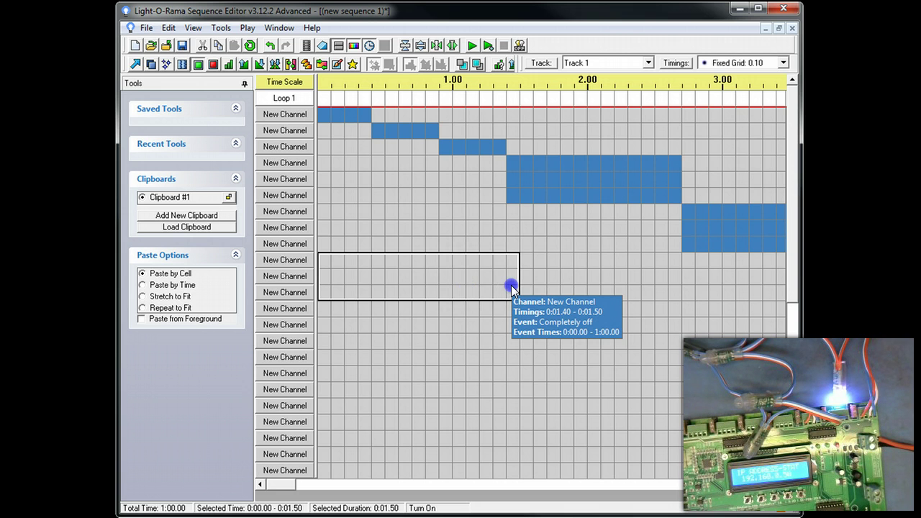
key(o)
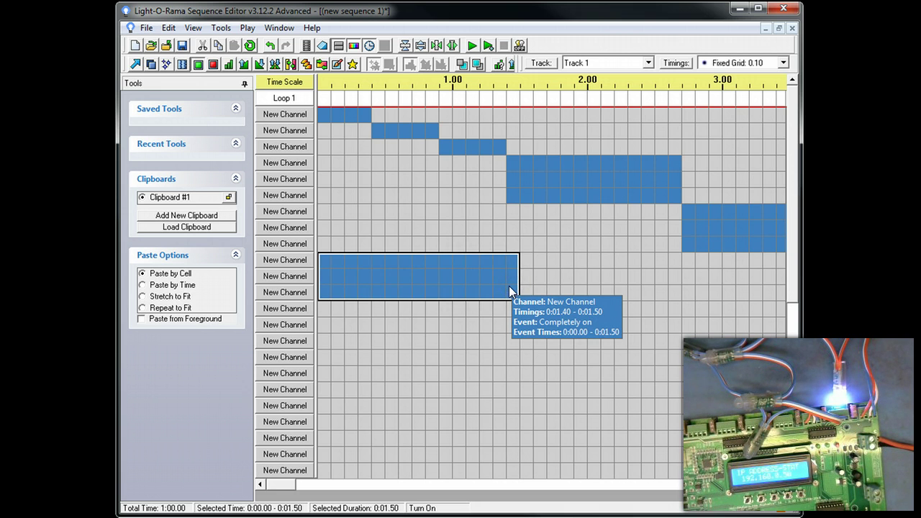
drag(521, 310, 653, 335)
key(o)
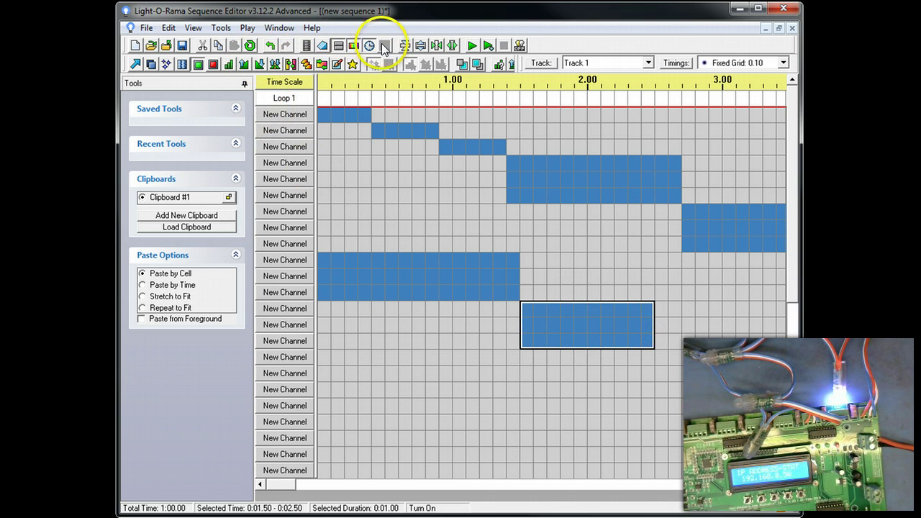
click(247, 29)
click(255, 42)
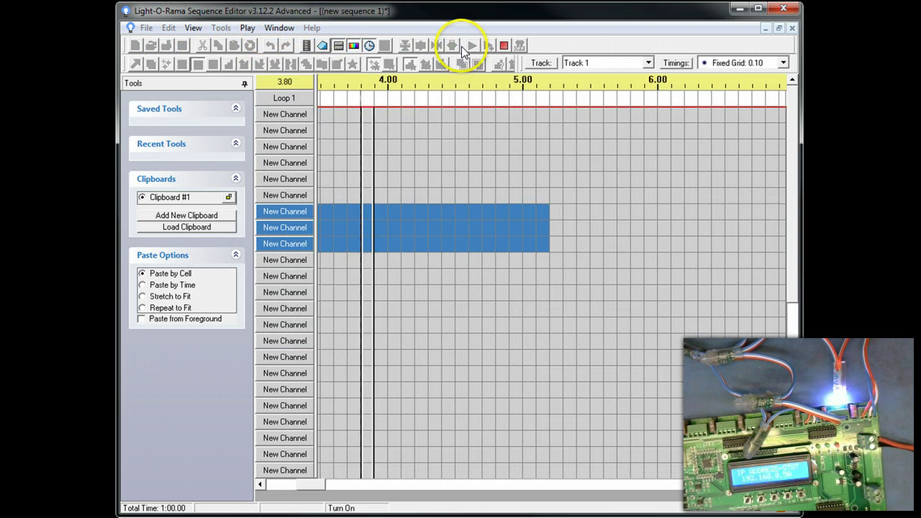
- Halt the playing sequence and scroll the channel grid back to the timeline's start
click(504, 45)
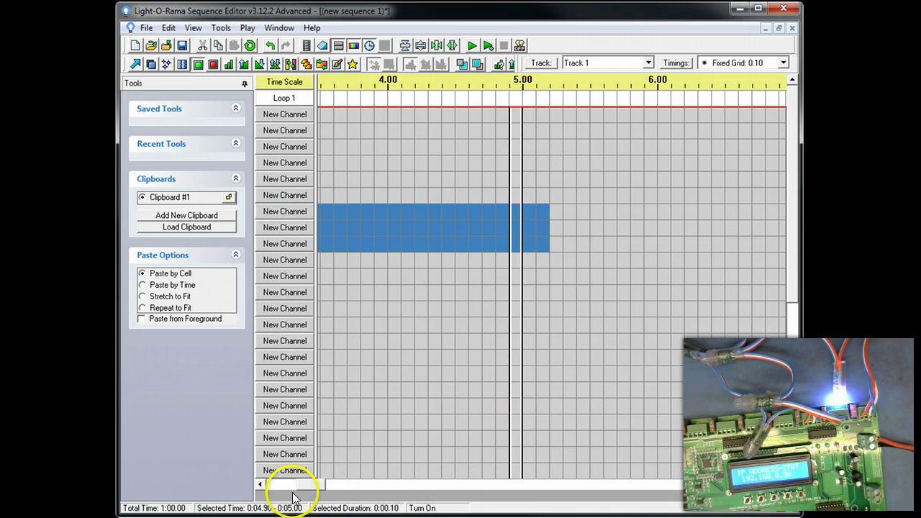
drag(316, 485, 273, 485)
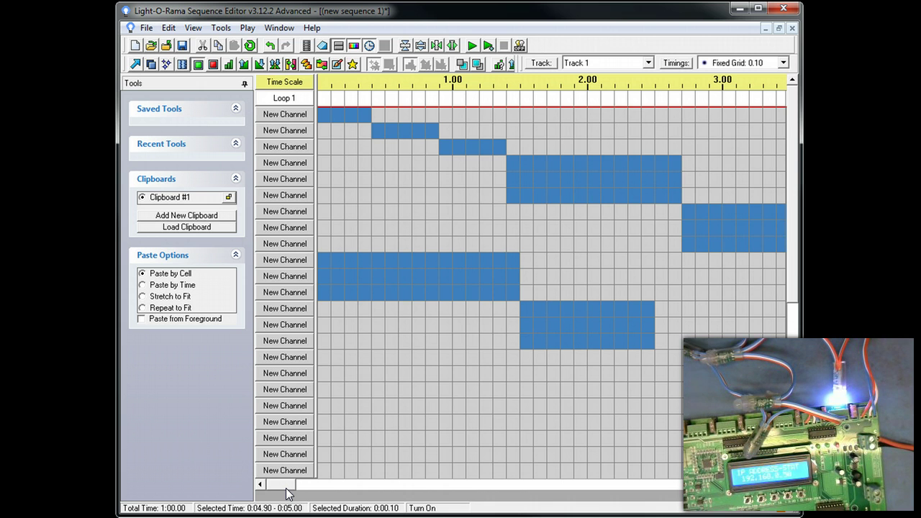
click(230, 393)
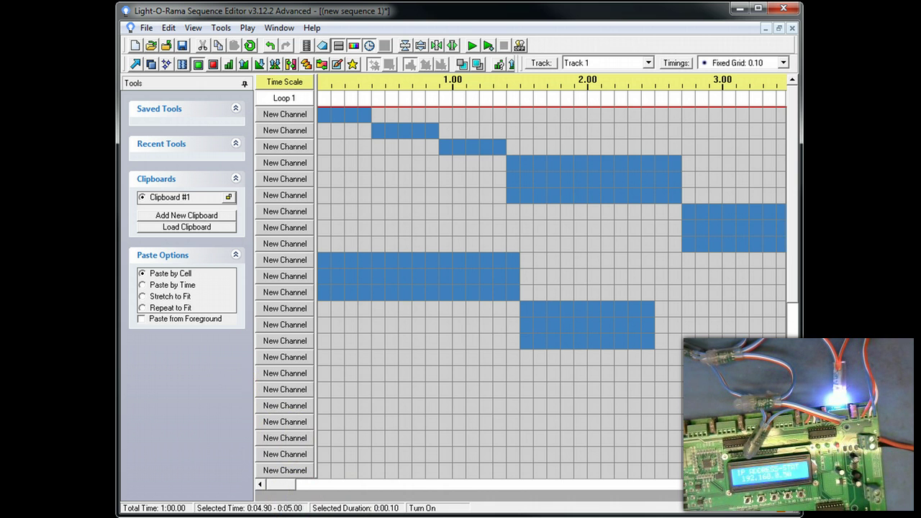